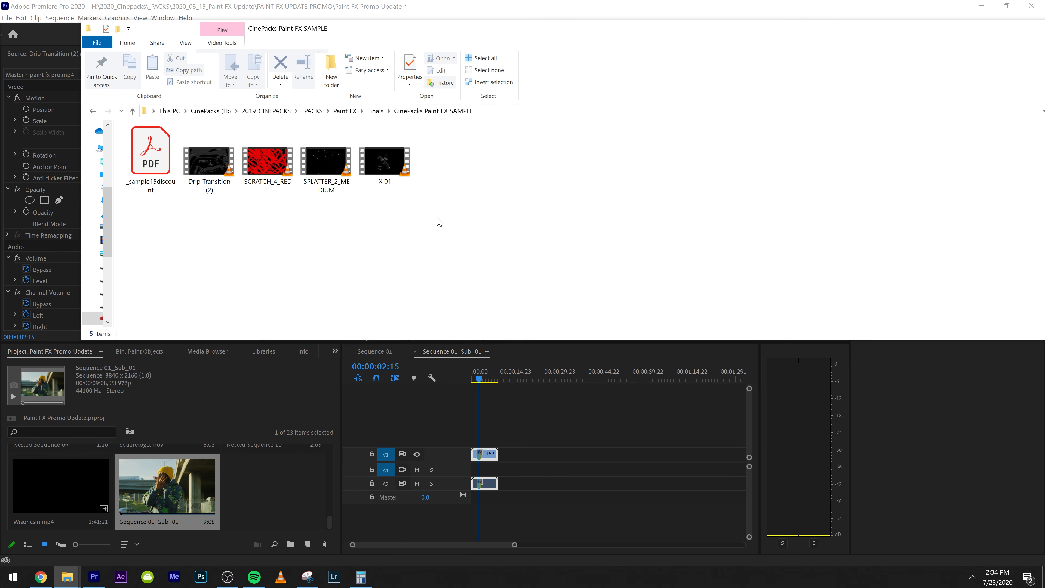
Import the four video clips from the CinePacks Paint FX SAMPLE folder into the Premiere Pro project, leaving out the PDF
{"action": "left_click", "coordinate": [160, 173]}
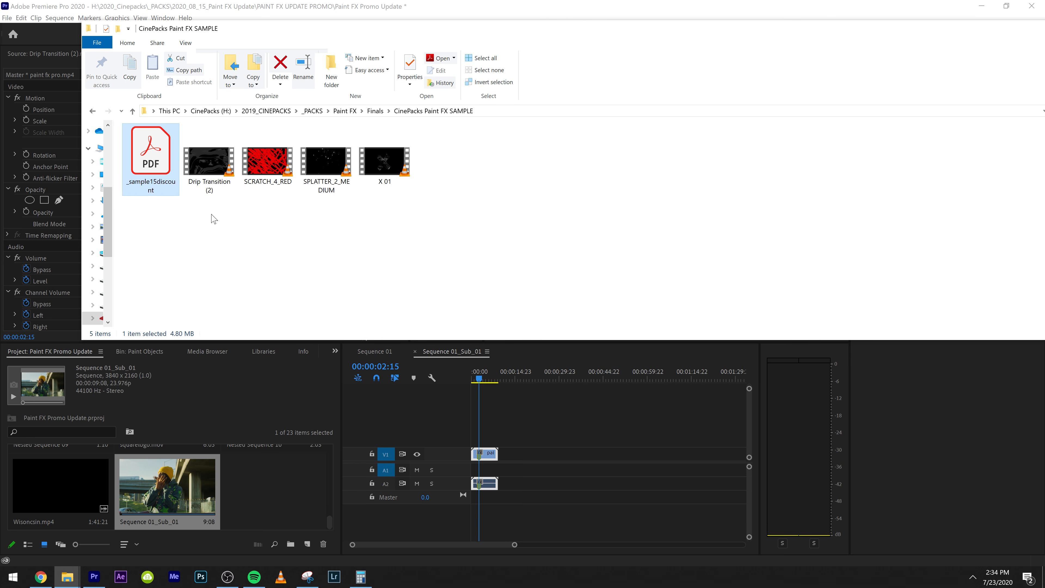
{"action": "left_click", "coordinate": [219, 172]}
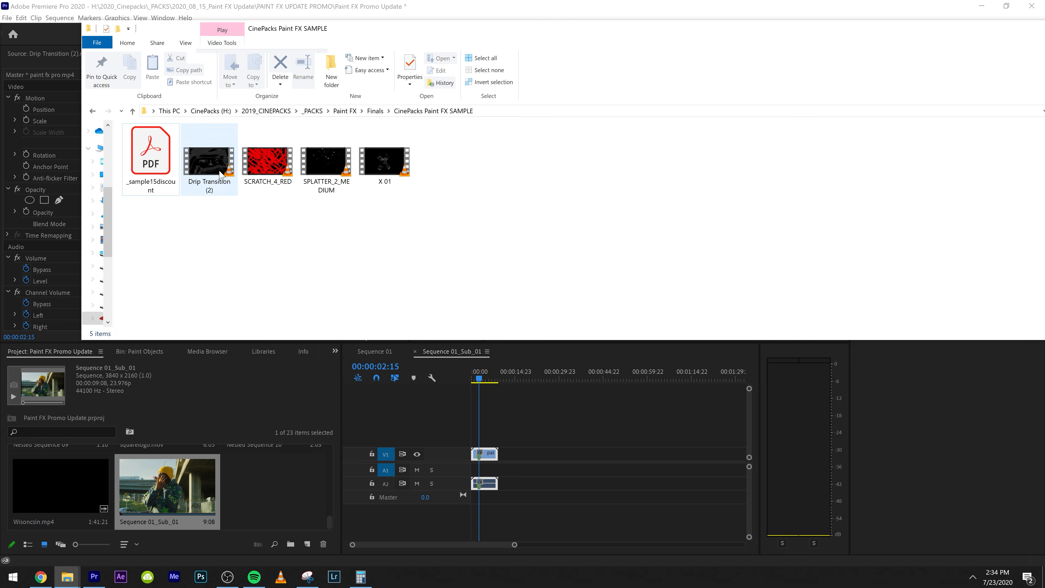
{"action": "left_click", "coordinate": [264, 160]}
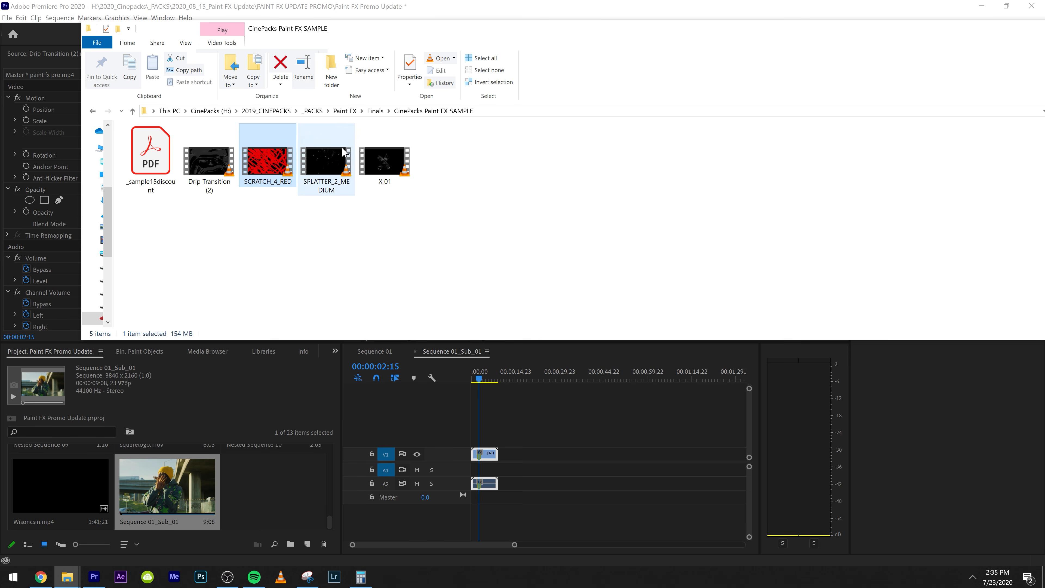
{"action": "left_click", "coordinate": [336, 162]}
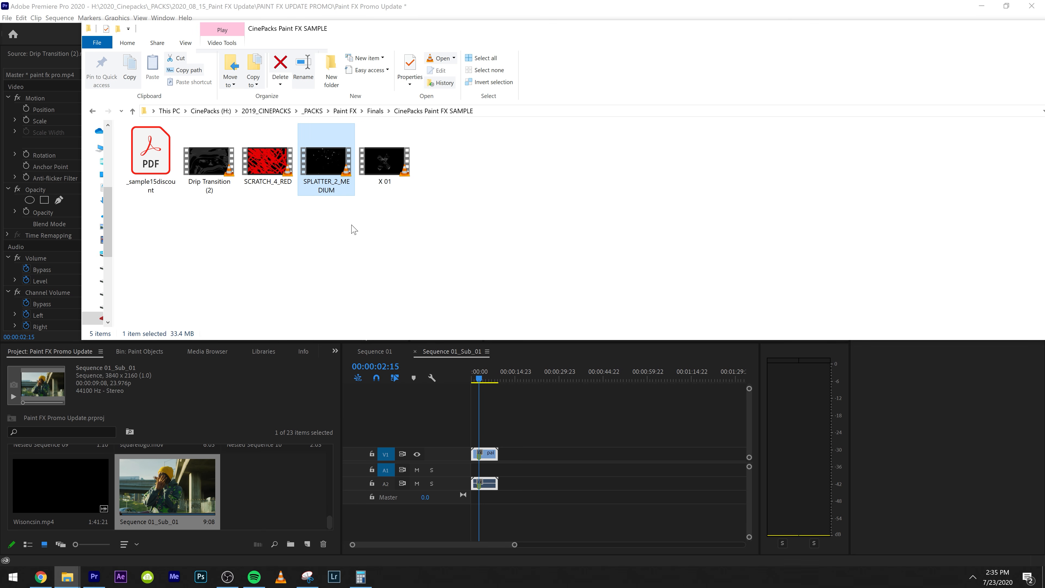
{"action": "left_click", "coordinate": [392, 162]}
{"action": "left_click_drag", "start_coordinate": [485, 226], "coordinate": [278, 480]}
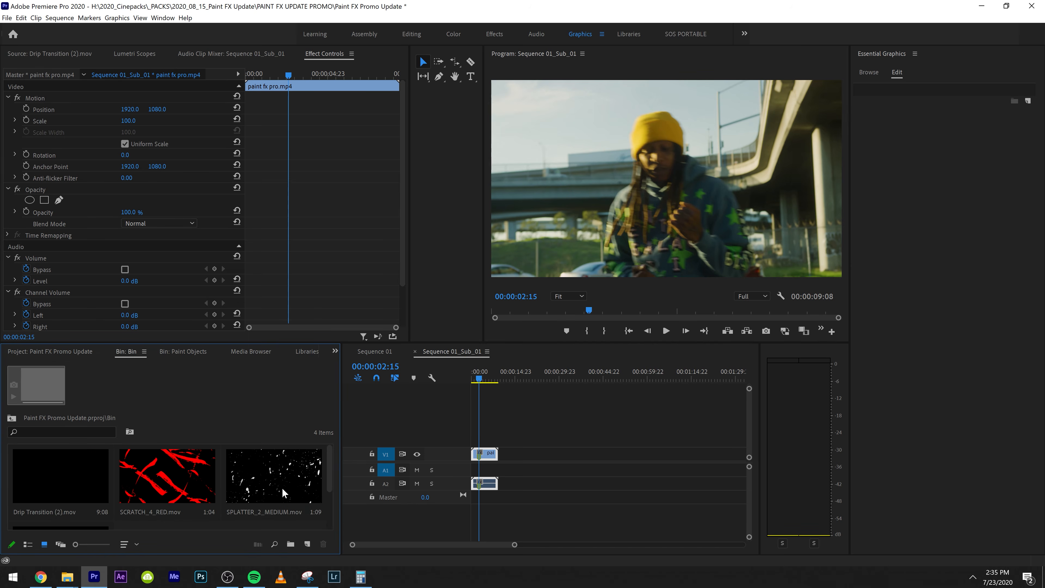
Place the Drip Transition (2) clip on V2 at 00:00:02:15 above the paint fx pro footage and preview it
{"action": "left_click_drag", "start_coordinate": [108, 474], "coordinate": [496, 438]}
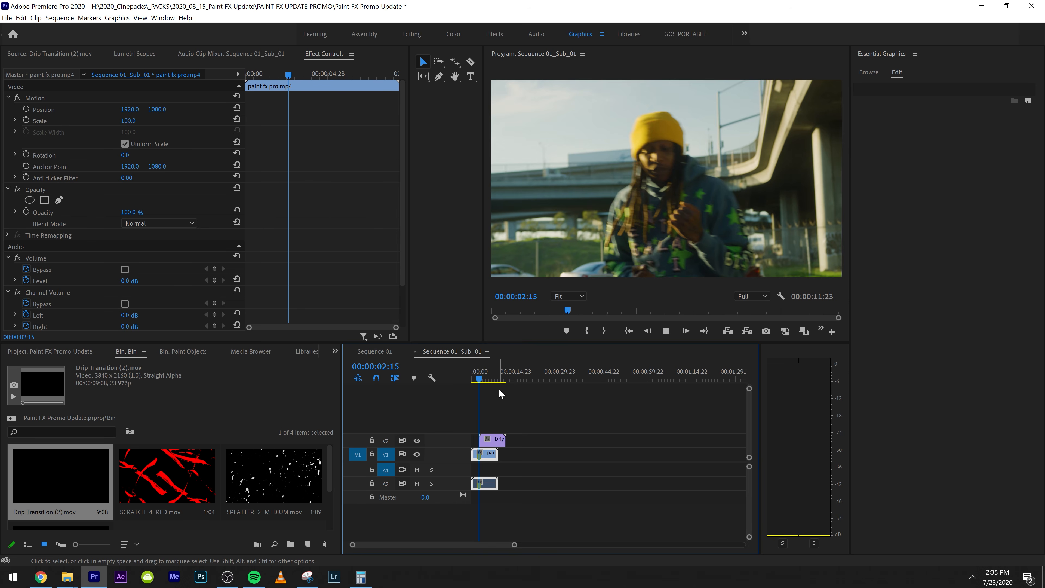
{"action": "key", "text": "equal"}
{"action": "key", "text": "equal"}
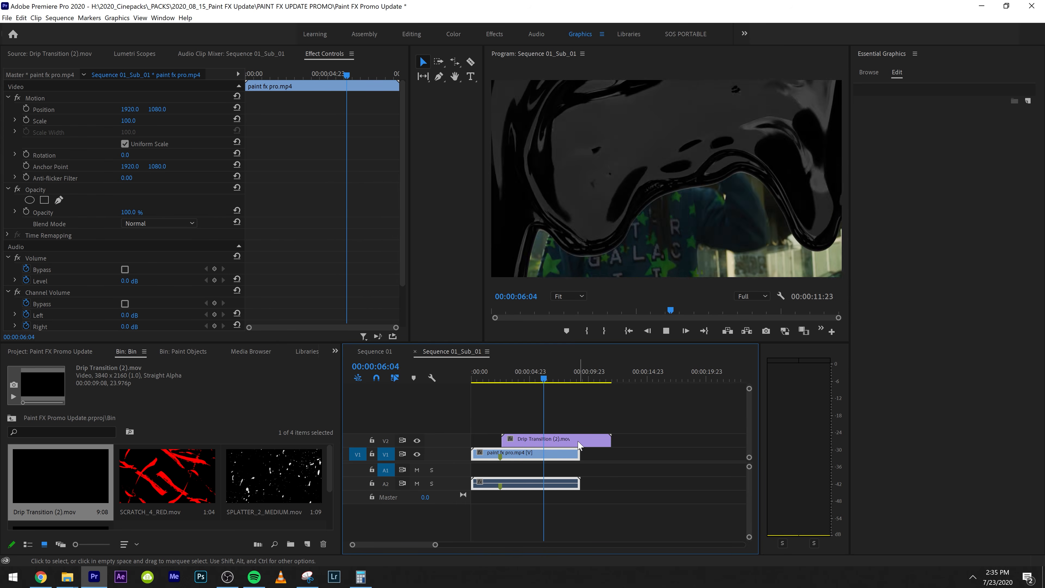
{"action": "key", "text": "space"}
Rate-stretch the Drip Transition (2) clip to 157.74% speed so it ends at 00:00:08:12, and play it back
{"action": "key", "text": "r"}
{"action": "left_click_drag", "start_coordinate": [610, 438], "coordinate": [570, 438]}
{"action": "key", "text": "v"}
{"action": "key", "text": "Home"}
{"action": "key", "text": "space"}
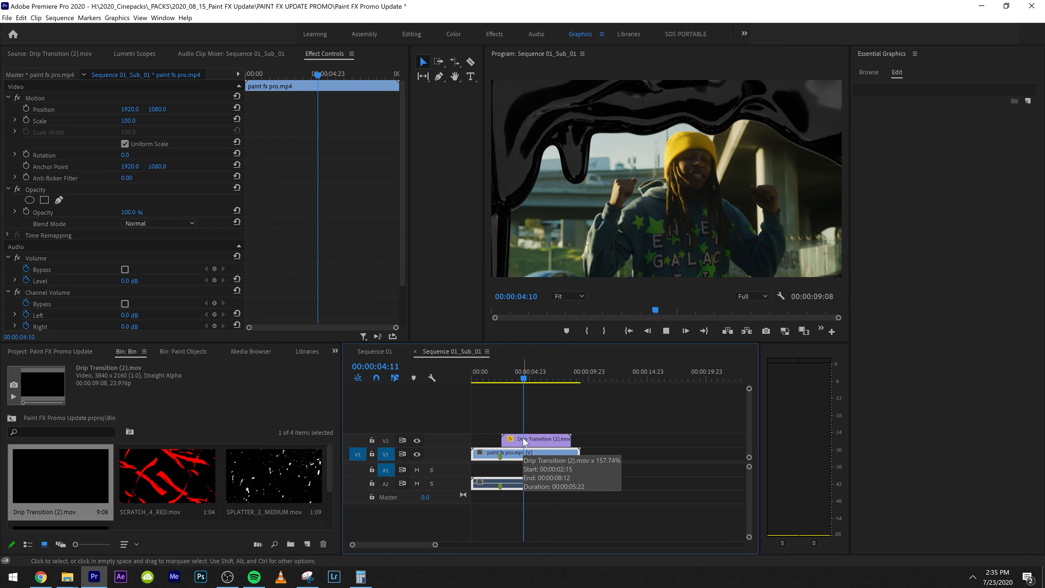
{"action": "key", "text": "space"}
Apply the Tint effect to the Drip Transition (2) clip and map its black to a medium green
{"action": "left_click_drag", "start_coordinate": [43, 445], "coordinate": [534, 442]}
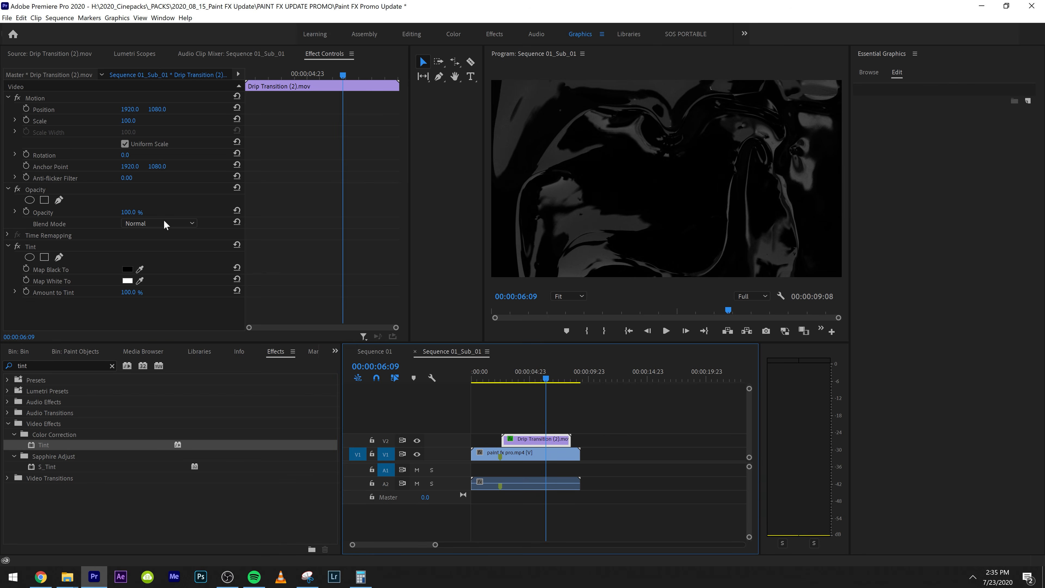
{"action": "left_click", "coordinate": [56, 272]}
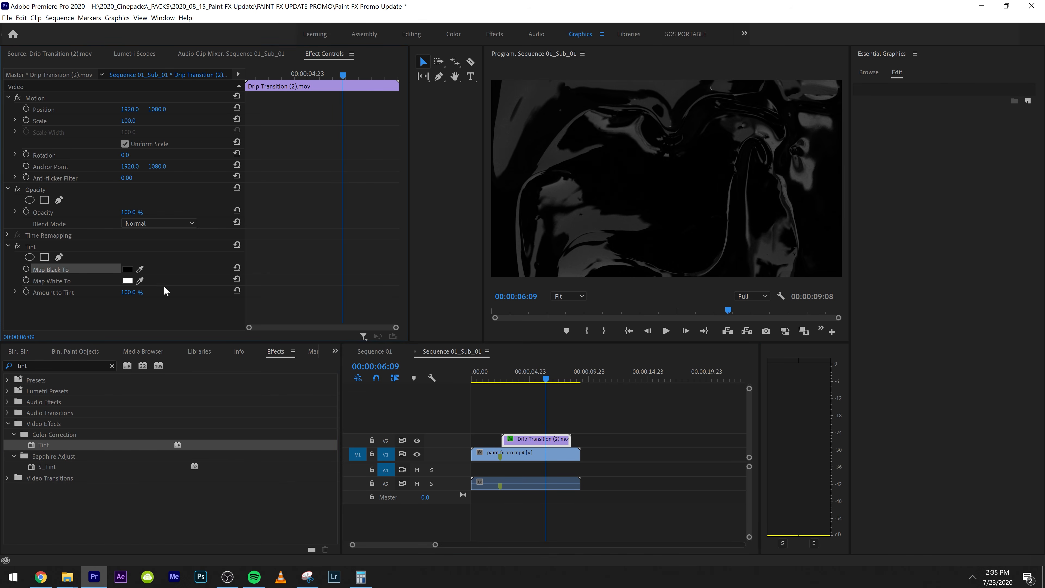
{"action": "left_click", "coordinate": [128, 269]}
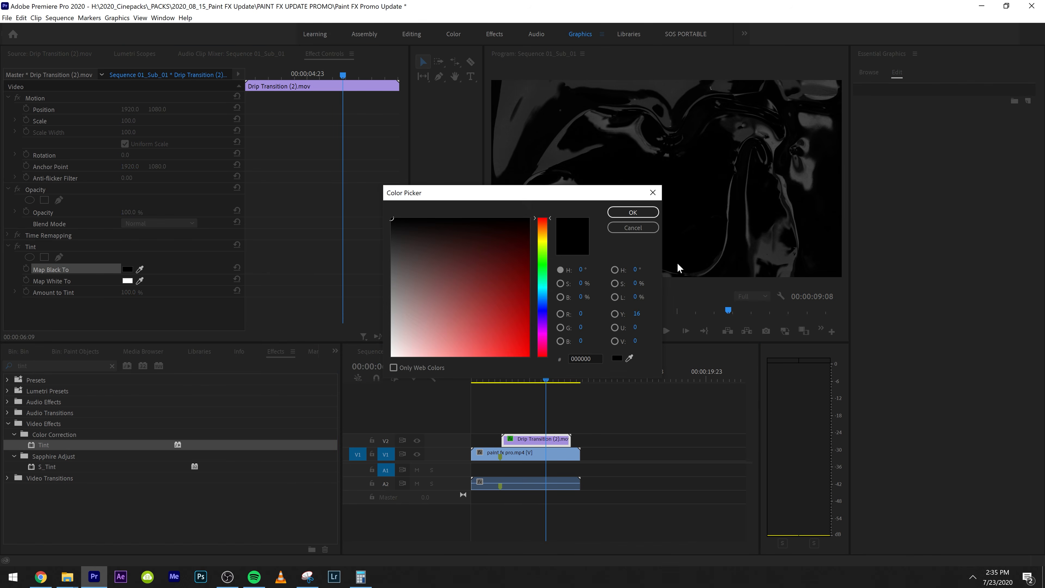
{"action": "left_click", "coordinate": [540, 269]}
{"action": "left_click", "coordinate": [520, 272]}
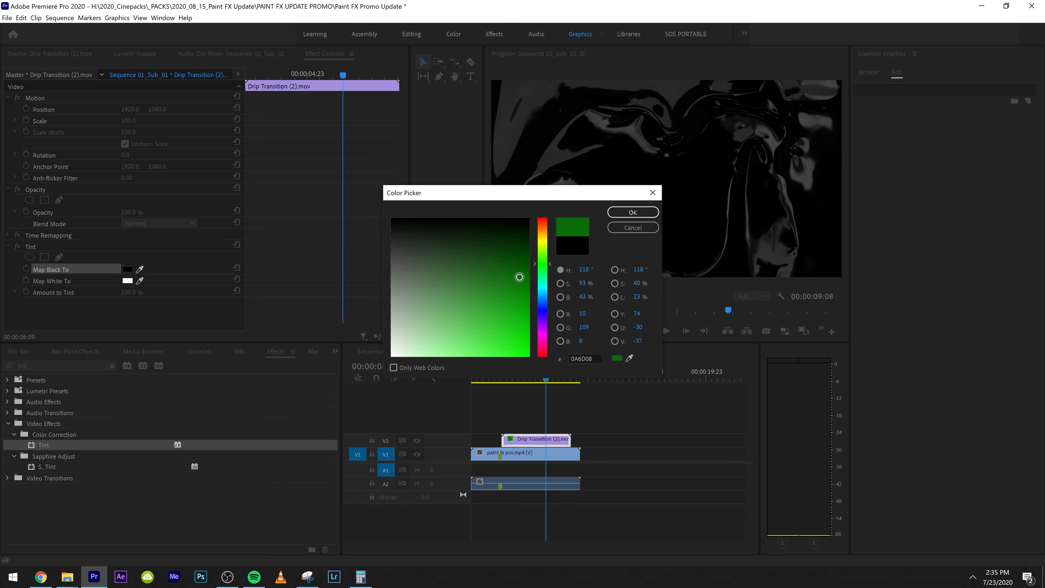
{"action": "left_click", "coordinate": [655, 213]}
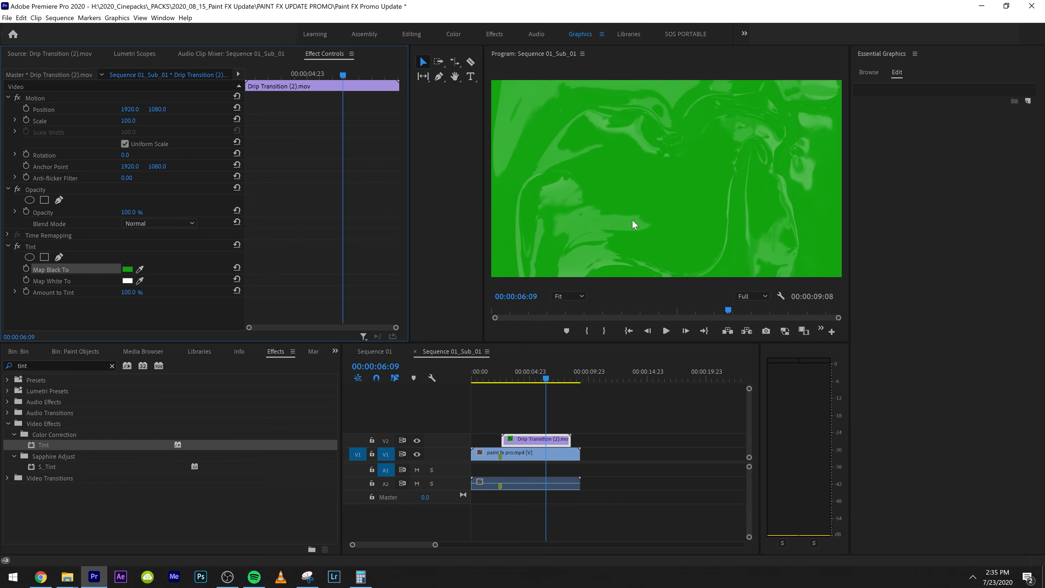
Map the drip clip's black to a brighter green, about 32DF2F, in the Tint effect and preview it
{"action": "left_click", "coordinate": [129, 270]}
{"action": "left_click", "coordinate": [497, 332]}
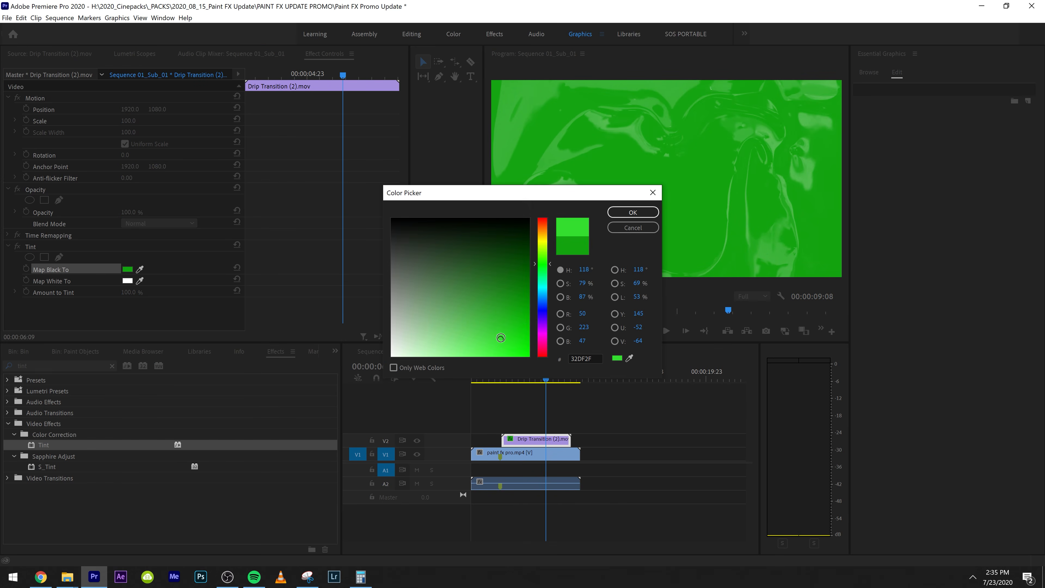
{"action": "left_click", "coordinate": [630, 214]}
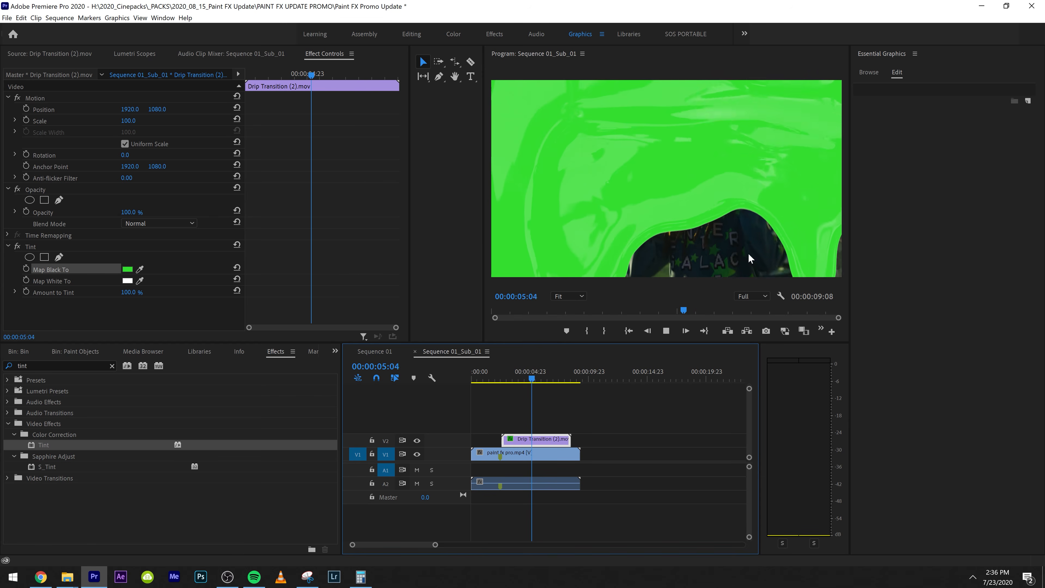
{"action": "key", "text": "space"}
Map the drip clip's black to a darker green in the Tint effect
{"action": "left_click", "coordinate": [127, 270]}
{"action": "left_click_drag", "start_coordinate": [501, 340], "coordinate": [512, 292]}
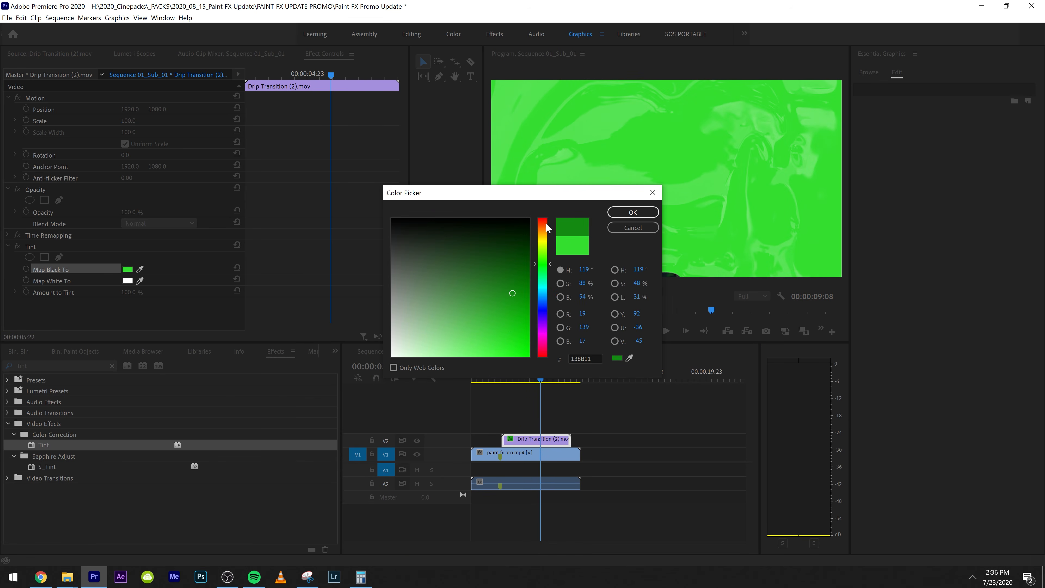
{"action": "left_click", "coordinate": [631, 212]}
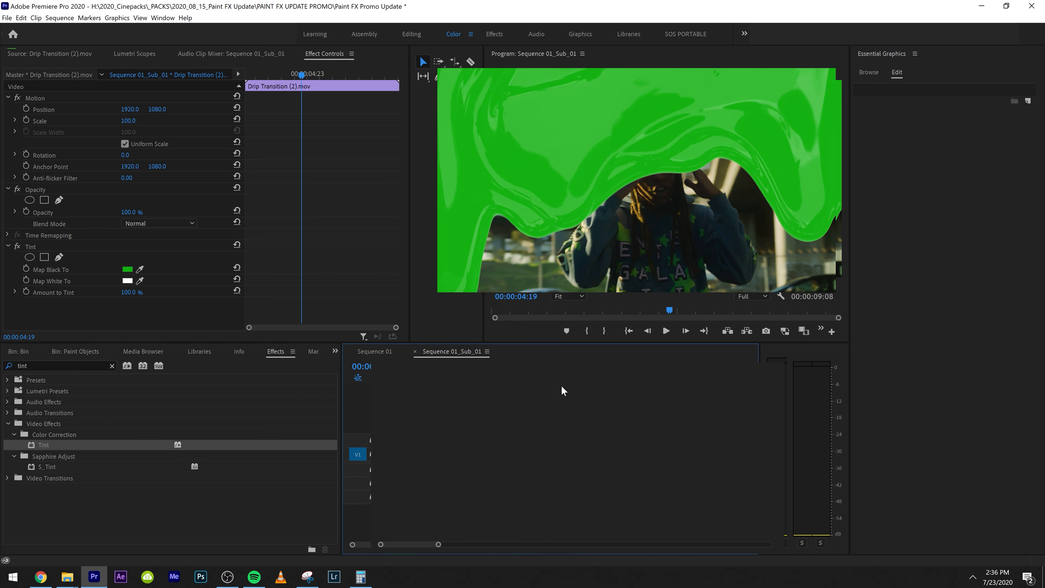
Grade the drip clip in Lumetri Color with exposure 1.0, contrast 65.6, highlights -100 and shadows -52.7, and preview it
{"action": "left_click_drag", "start_coordinate": [962, 225], "coordinate": [880, 240]}
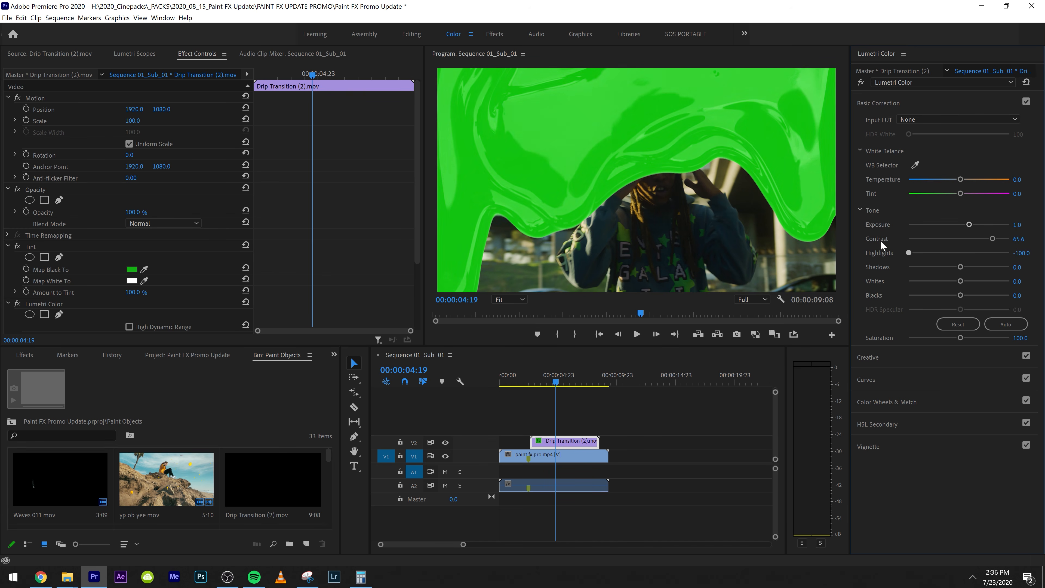
{"action": "left_click_drag", "start_coordinate": [961, 267], "coordinate": [932, 266]}
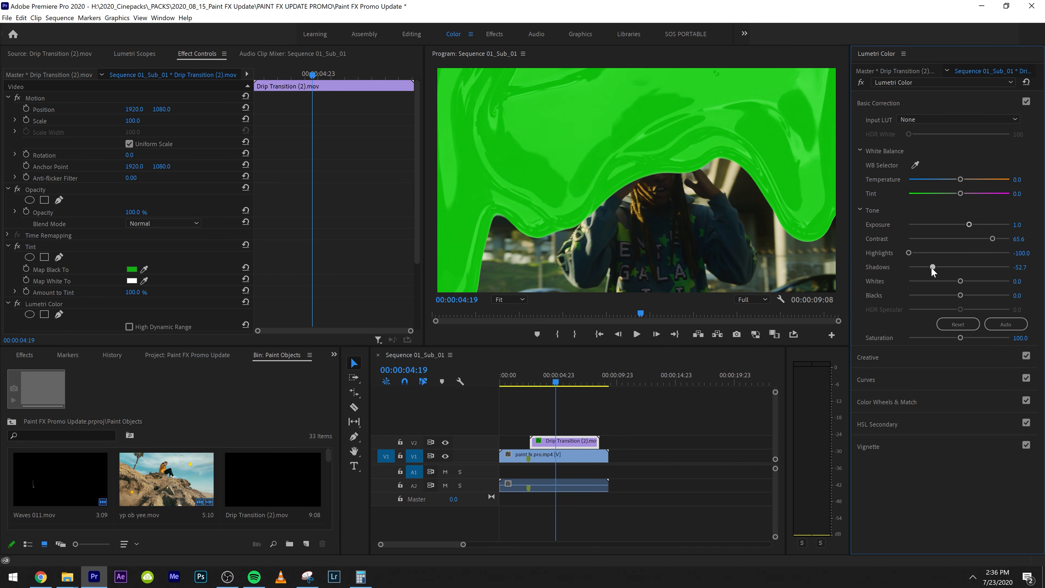
{"action": "left_click", "coordinate": [526, 383]}
{"action": "key", "text": "space"}
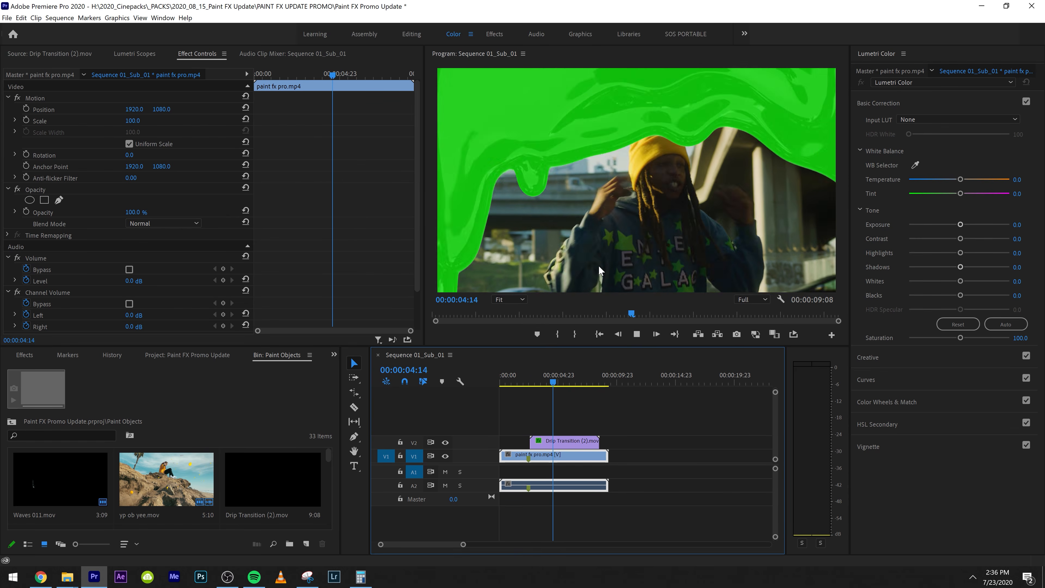
{"action": "key", "text": "space"}
Apply the uni.Glow effect to the Drip Transition (2) clip and inspect the glow and its settings at 00:00:03:08
{"action": "left_click", "coordinate": [332, 354]}
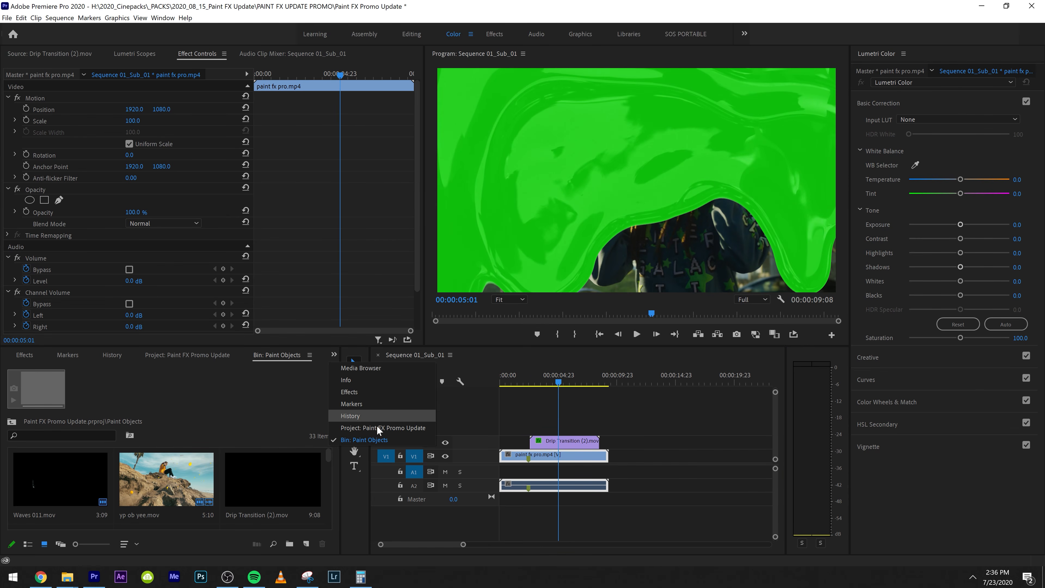
{"action": "left_click", "coordinate": [339, 390]}
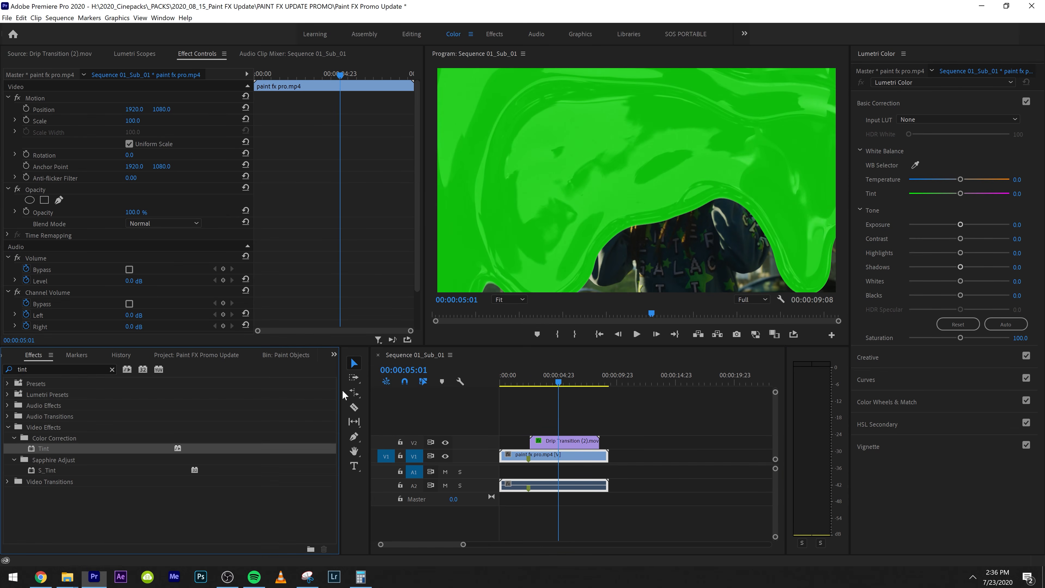
{"action": "left_click", "coordinate": [74, 369]}
{"action": "type", "text": "glow"}
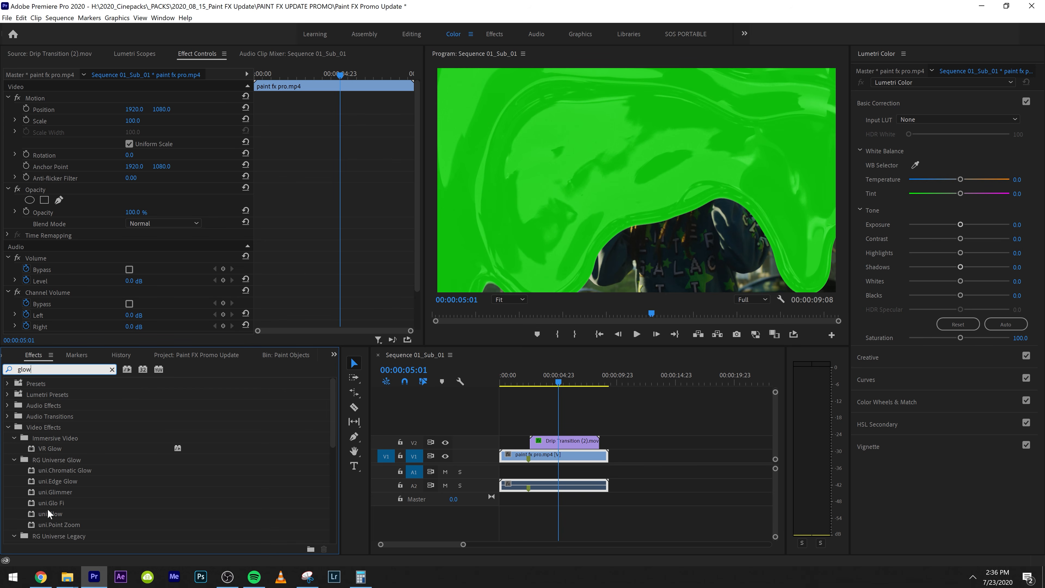
{"action": "left_click_drag", "start_coordinate": [50, 513], "coordinate": [550, 448]}
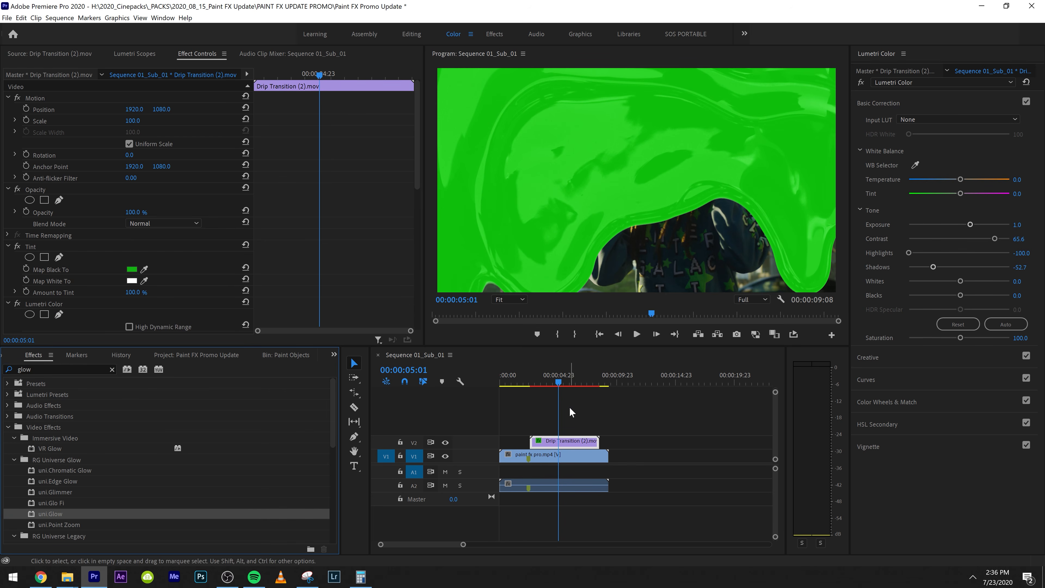
{"action": "left_click", "coordinate": [539, 382]}
{"action": "left_click", "coordinate": [555, 433]}
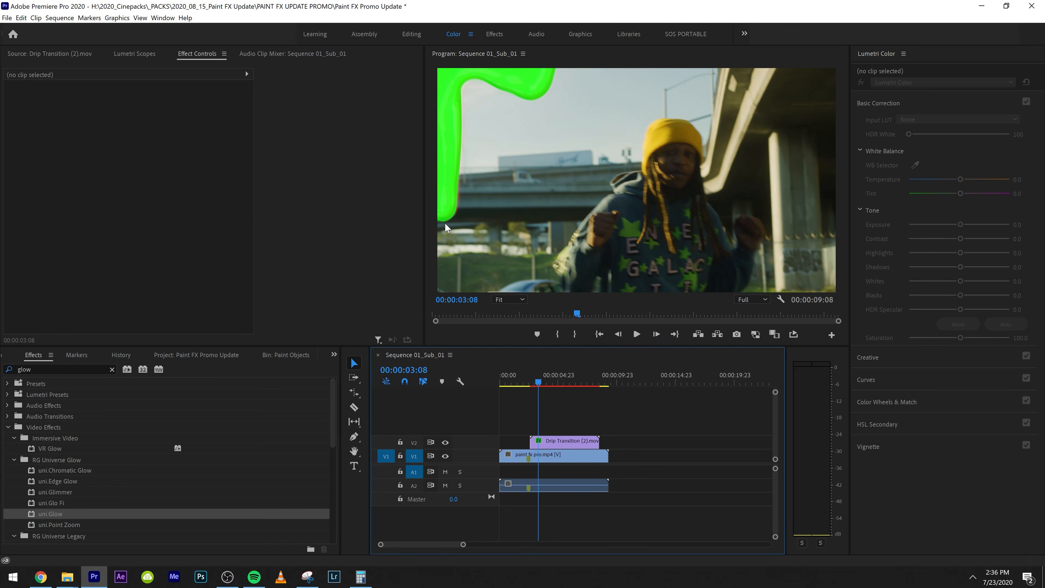
{"action": "left_click", "coordinate": [558, 443]}
{"action": "scroll", "coordinate": [68, 309], "scroll_direction": "down", "scroll_amount": 3}
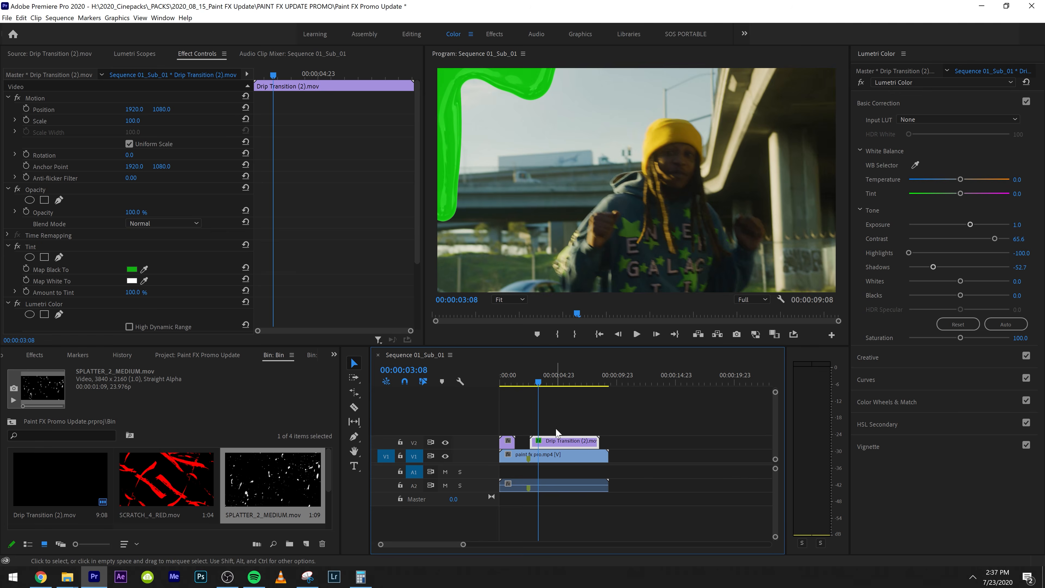
Move the drip clip to V3 and place two SPLATTER_2_MEDIUM clips back to back at the start of V2
{"action": "left_click_drag", "start_coordinate": [560, 442], "coordinate": [563, 426]}
{"action": "left_click_drag", "start_coordinate": [507, 444], "coordinate": [595, 424]}
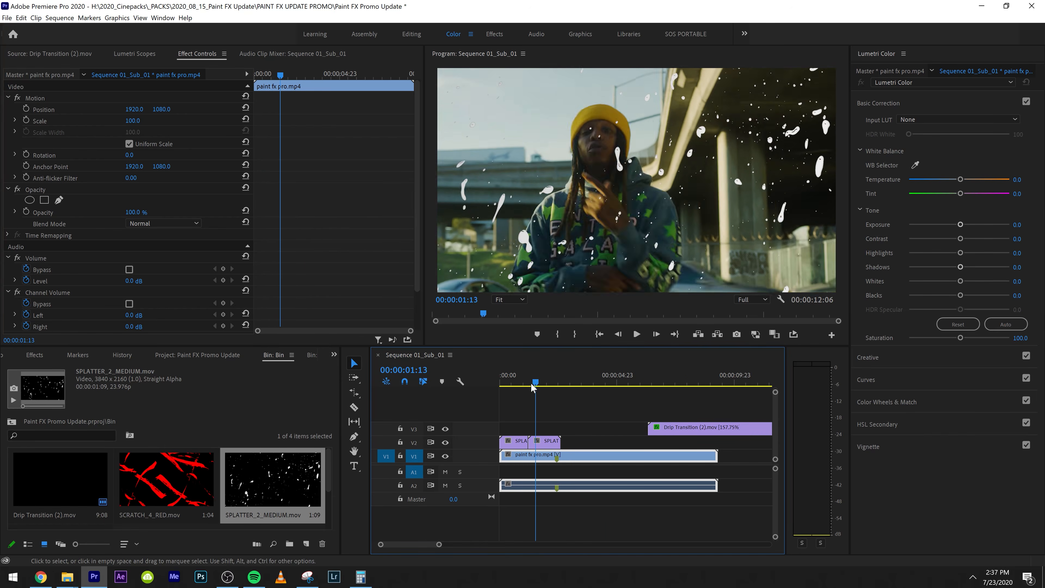
{"action": "key", "text": "Home"}
Save the project and apply the Tint effect to the first SPLATTER_2_MEDIUM clip on V2
{"action": "left_click", "coordinate": [334, 355]}
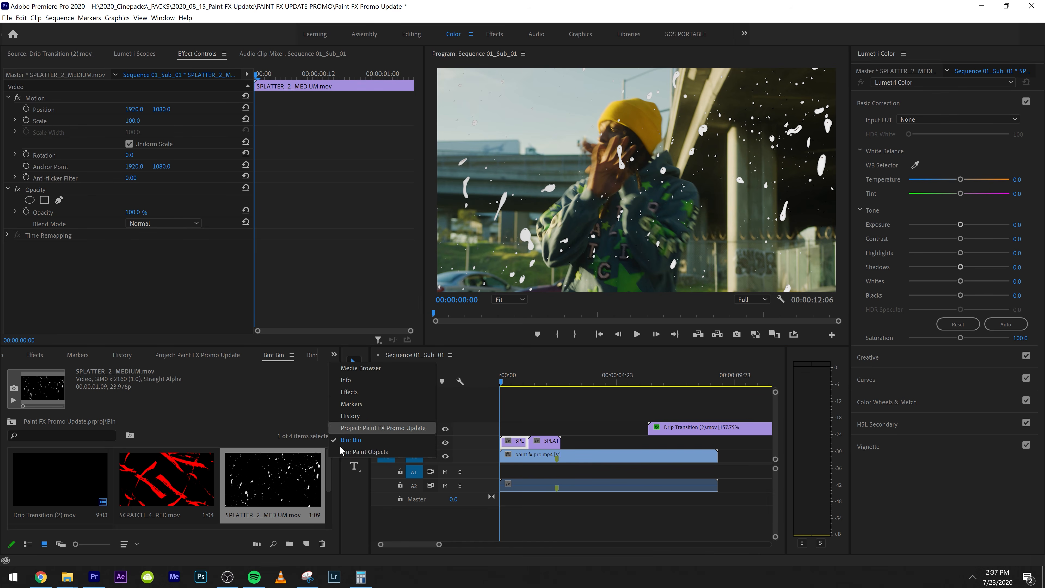
{"action": "left_click", "coordinate": [347, 381]}
{"action": "key", "text": "ctrl+s"}
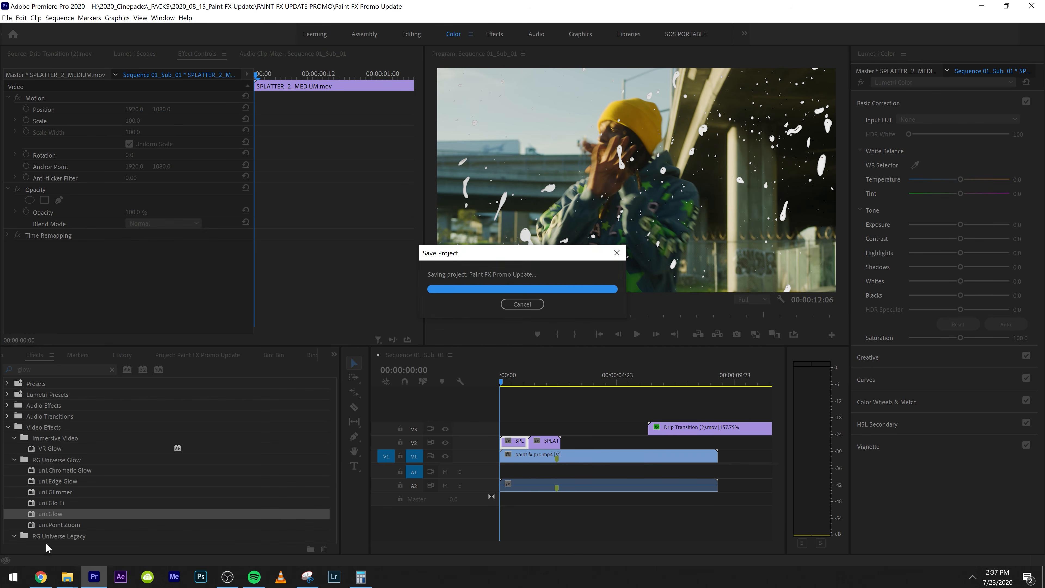
{"action": "left_click", "coordinate": [36, 369]}
{"action": "type", "text": "tin"}
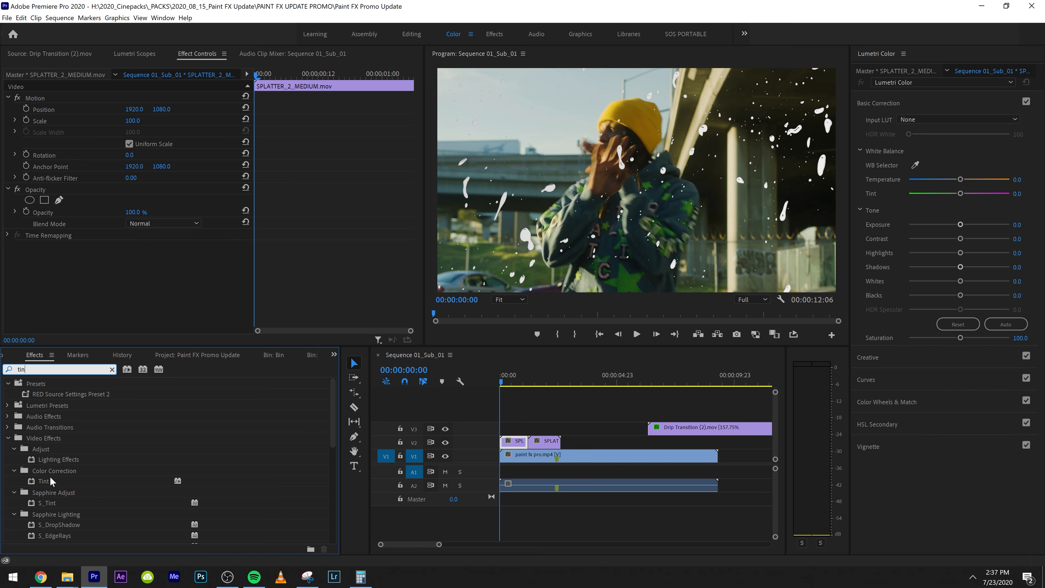
{"action": "left_click_drag", "start_coordinate": [51, 481], "coordinate": [106, 300]}
Map white to a bright sky blue in the first splatter clip's Tint effect
{"action": "left_click", "coordinate": [60, 270]}
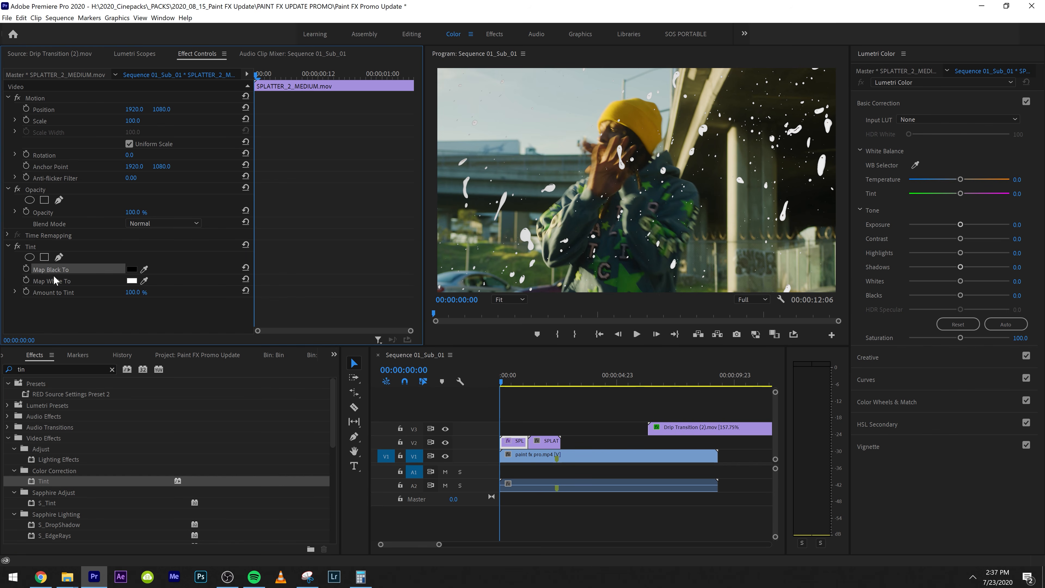
{"action": "left_click", "coordinate": [131, 282]}
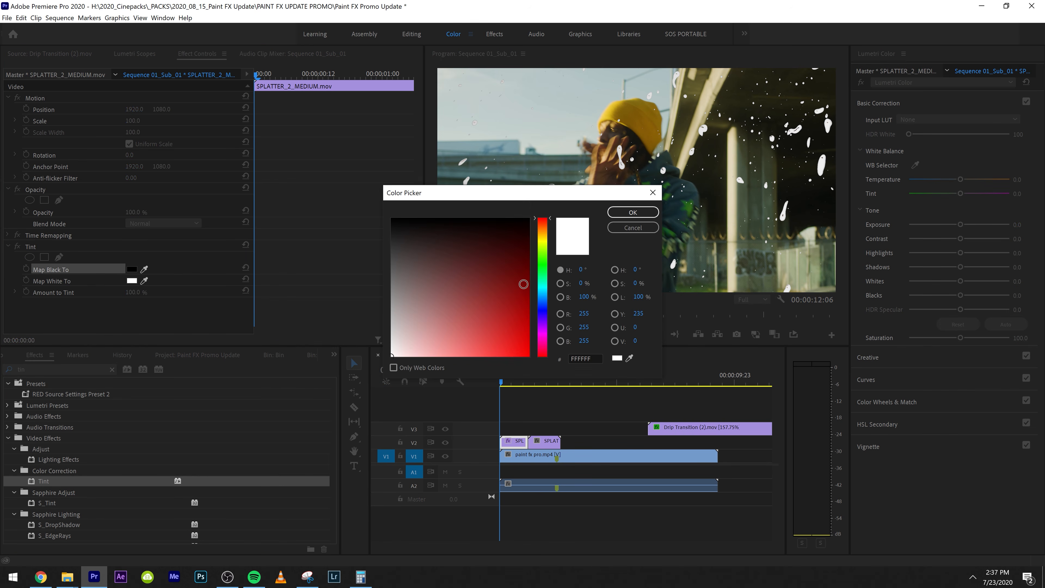
{"action": "left_click", "coordinate": [543, 307]}
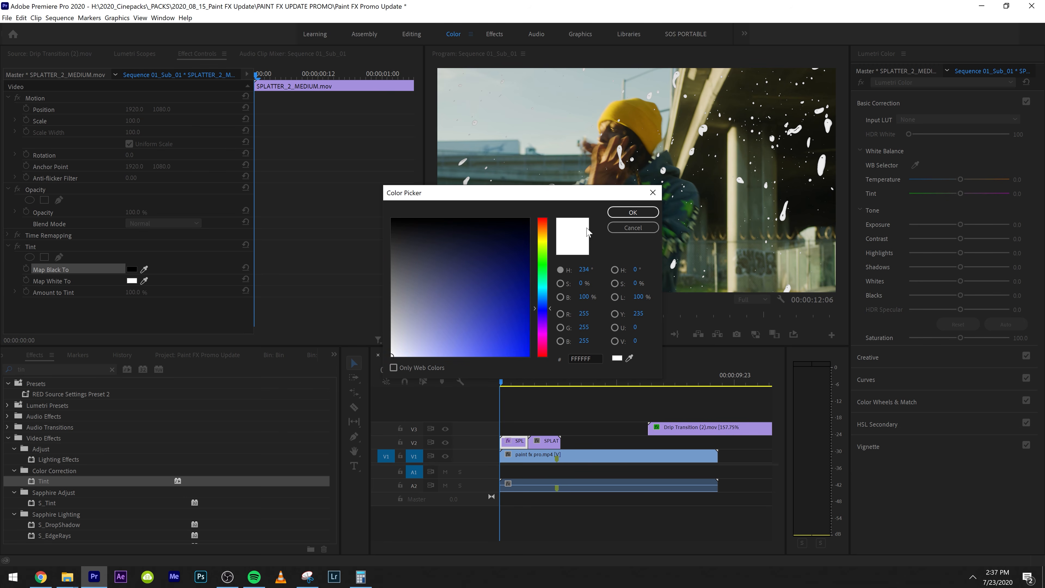
{"action": "left_click", "coordinate": [529, 351]}
{"action": "left_click_drag", "start_coordinate": [542, 298], "coordinate": [542, 294]}
{"action": "left_click", "coordinate": [529, 339]}
{"action": "left_click", "coordinate": [627, 220]}
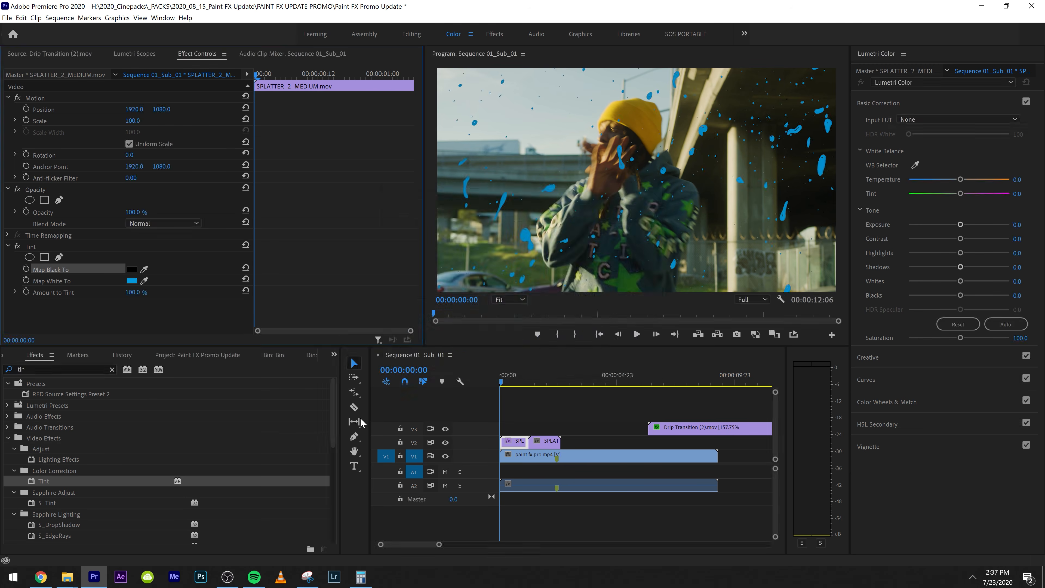
Preview the tinted splatter, and shift the second splatter clip slightly earlier on V2
{"action": "key", "text": "space"}
{"action": "mouse_move", "coordinate": [548, 440]}
{"action": "left_mouse_down"}
{"action": "mouse_move", "coordinate": [561, 449]}
{"action": "mouse_move", "coordinate": [541, 446]}
{"action": "left_mouse_up"}
{"action": "left_click", "coordinate": [516, 443]}
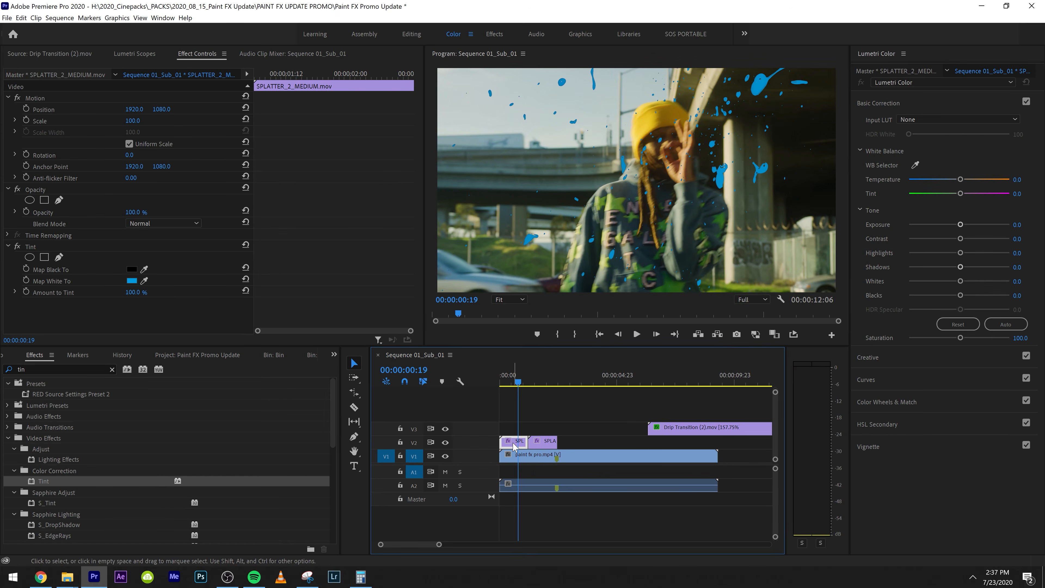
Try the Multiply blend mode on the first splatter clip on V2 and preview it over the footage
{"action": "left_click", "coordinate": [165, 224]}
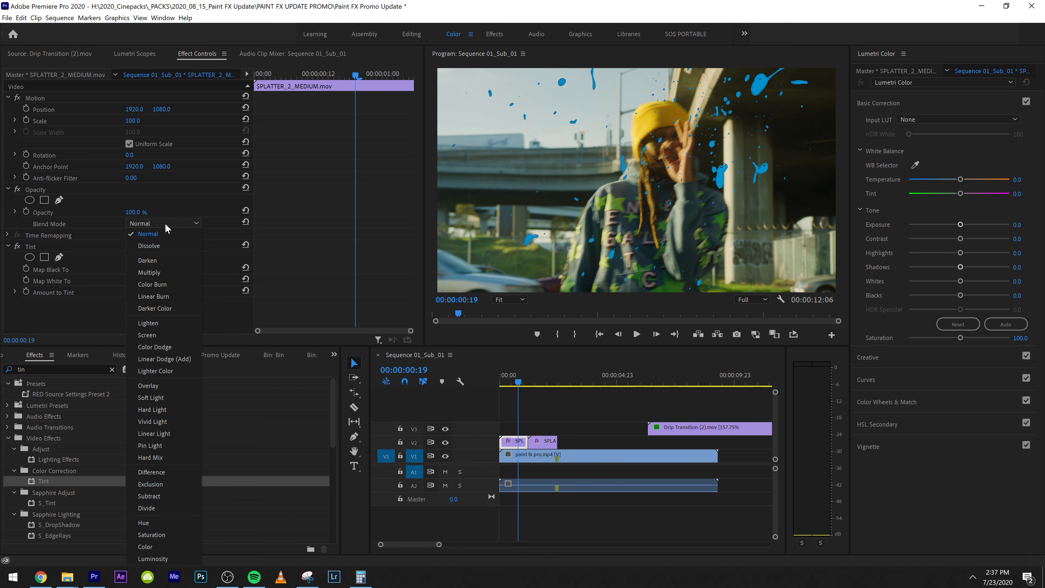
{"action": "left_click", "coordinate": [159, 270]}
{"action": "key", "text": "space"}
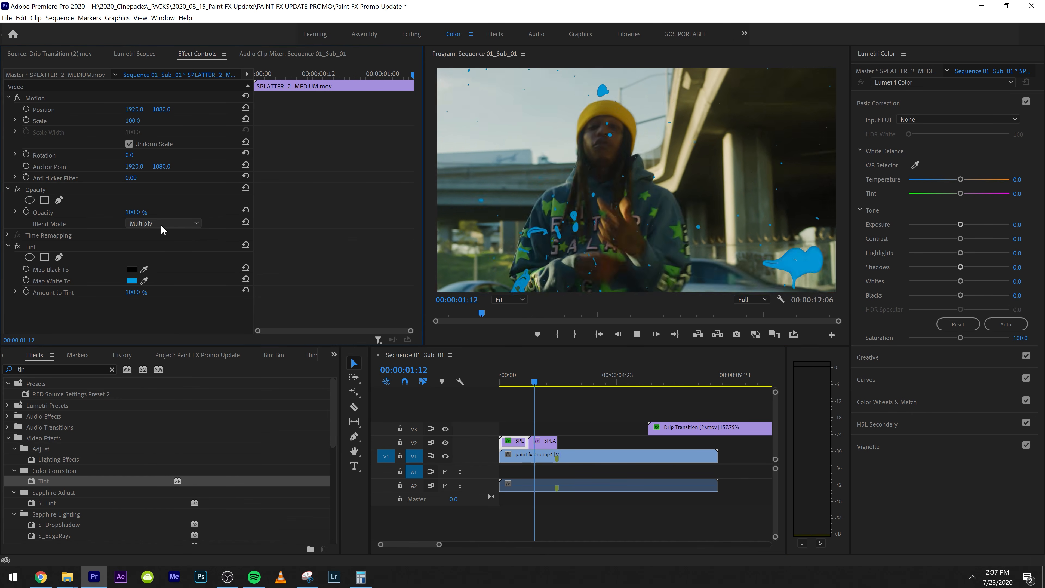
{"action": "key", "text": "space"}
{"action": "left_click", "coordinate": [513, 375]}
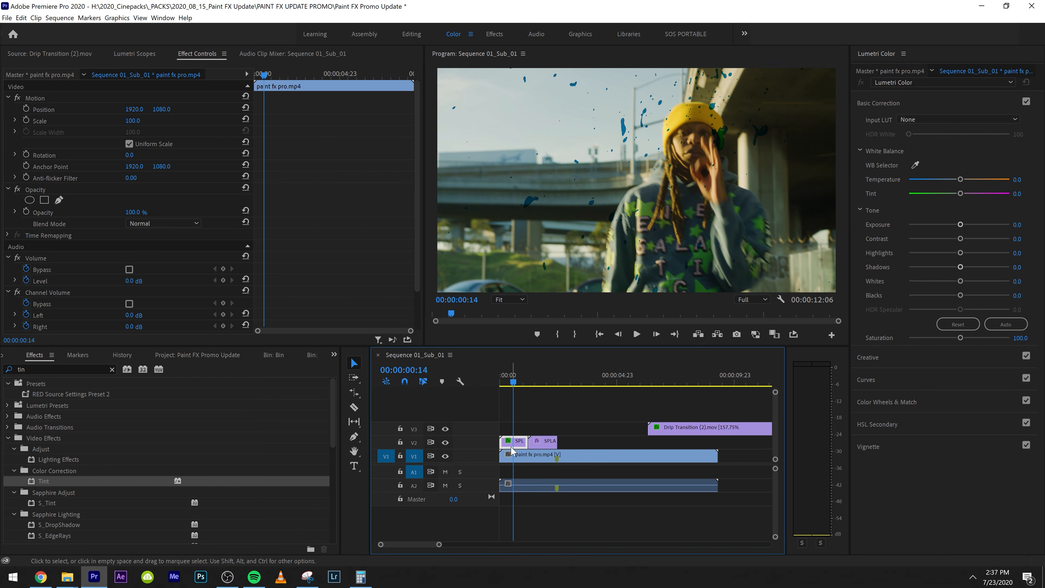
{"action": "left_click", "coordinate": [517, 441]}
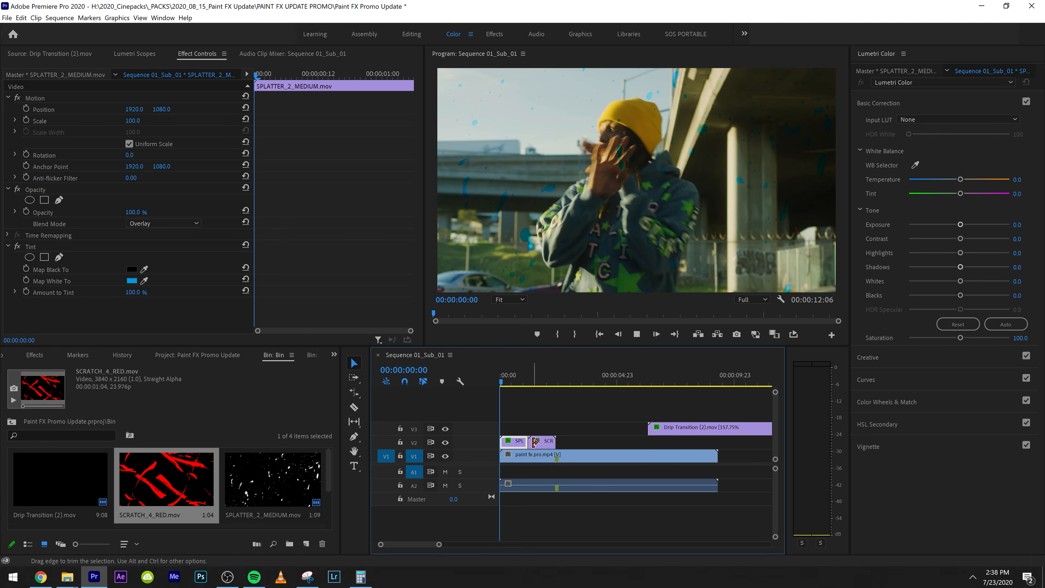
Preview the SCRATCH_4_RED clip on V2 over the footage
{"action": "left_click", "coordinate": [529, 382]}
{"action": "key", "text": "space"}
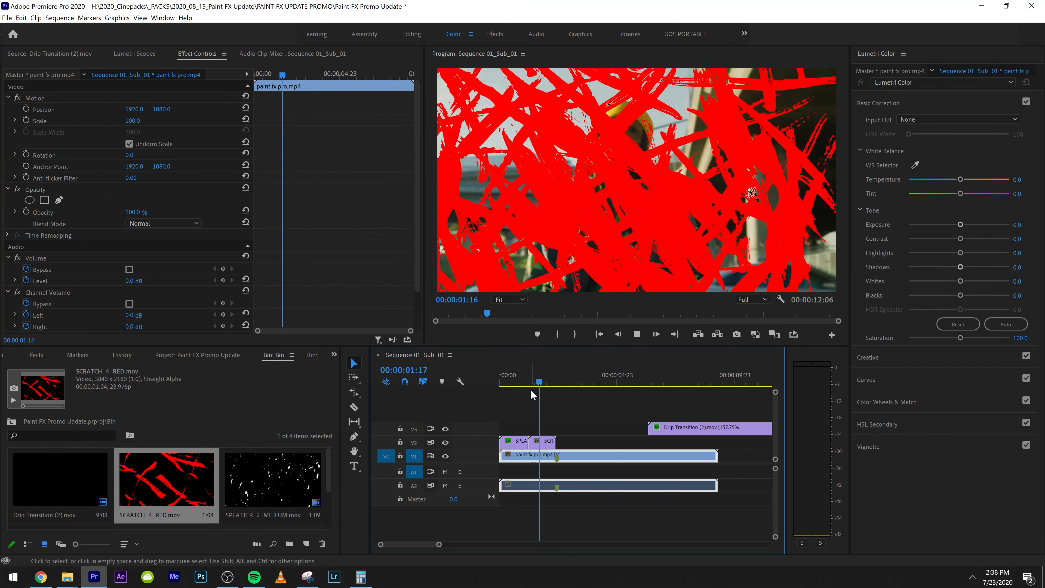
{"action": "key", "text": "space"}
Find the Color Balance (HLS) effect and apply it to the SCRATCH_4_RED clip on V2
{"action": "left_click", "coordinate": [334, 354]}
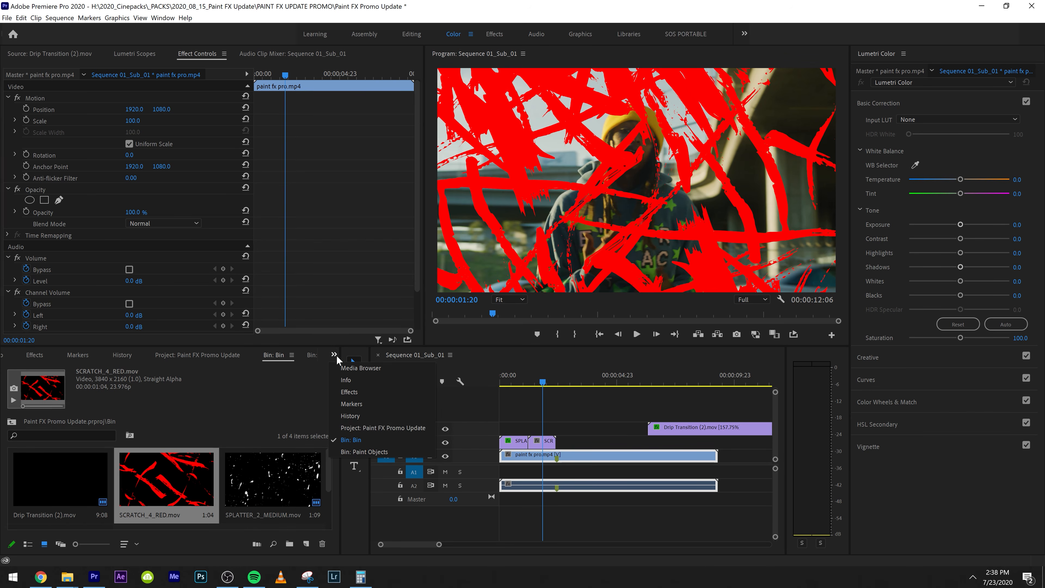
{"action": "left_click", "coordinate": [367, 393]}
{"action": "left_click", "coordinate": [8, 368]}
{"action": "type", "text": "hls"}
{"action": "left_click_drag", "start_coordinate": [66, 448], "coordinate": [543, 442]}
Keyframe the scratch clip's Hue, starting at 0.0 at 00:00:01:20 and reaching 3x173.0° at 00:00:02:06
{"action": "left_click", "coordinate": [26, 269]}
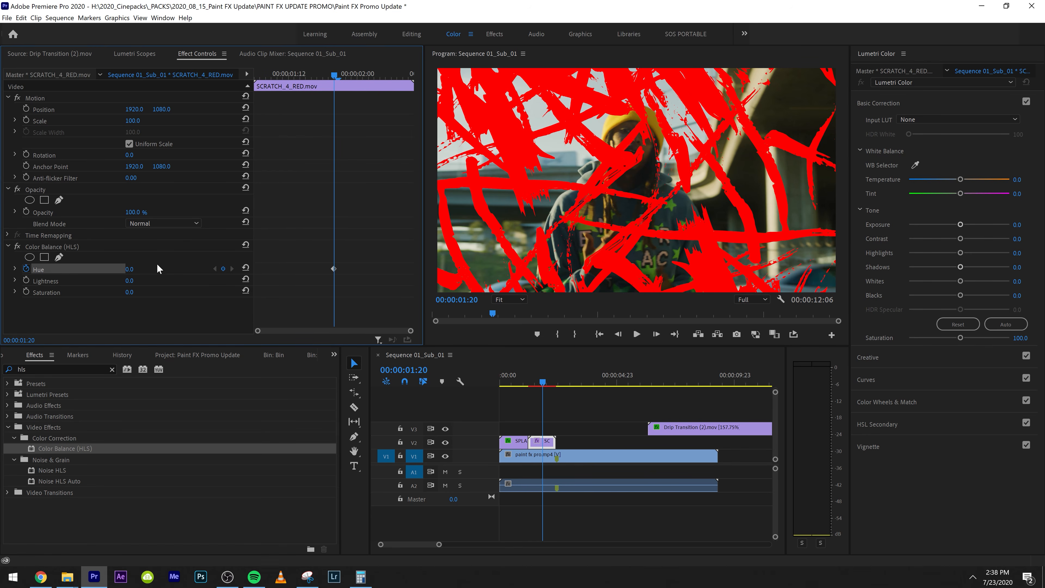
{"action": "key", "text": "space"}
{"action": "key", "text": "space"}
{"action": "left_click_drag", "start_coordinate": [130, 270], "coordinate": [412, 269]}
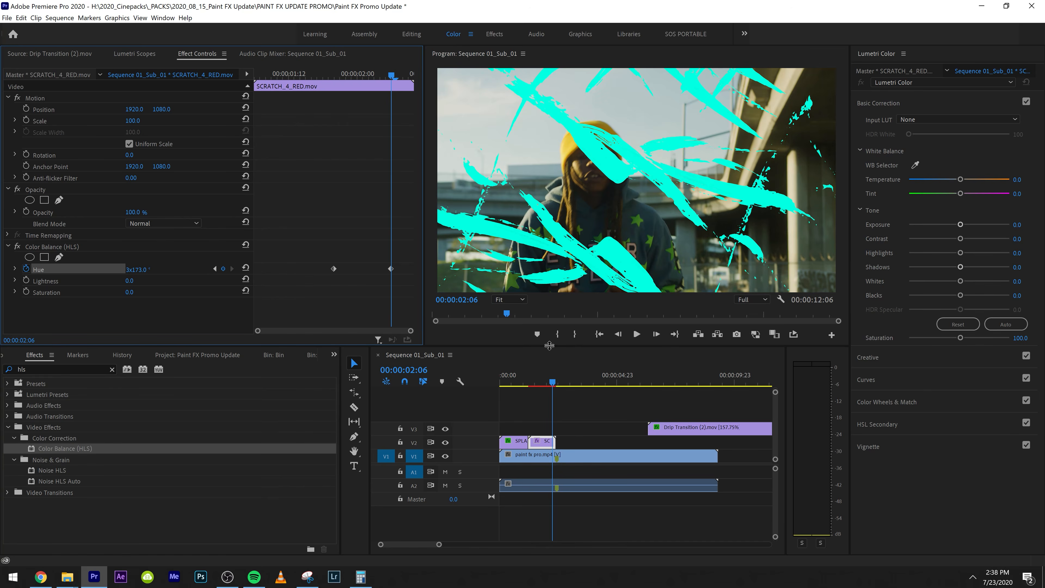
Play back the hue animation on the scratch clip from just before it starts
{"action": "left_click_drag", "start_coordinate": [525, 380], "coordinate": [534, 382]}
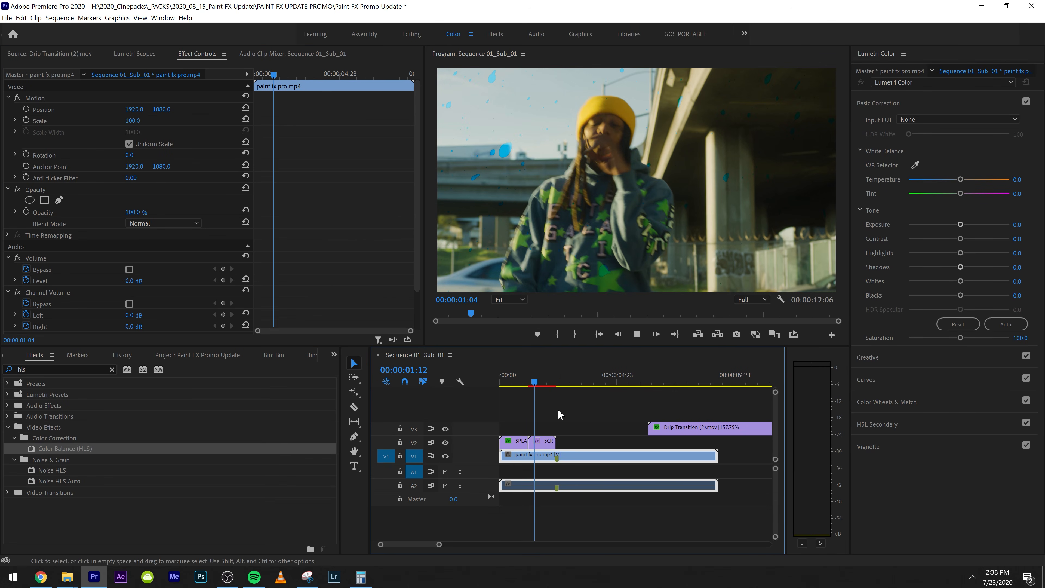
{"action": "left_click", "coordinate": [607, 404]}
{"action": "key", "text": "space"}
Set the blend mode of the SCRATCH_4_RED clip on V2 to Difference
{"action": "left_click_drag", "start_coordinate": [534, 375], "coordinate": [542, 375]}
{"action": "left_click", "coordinate": [545, 441]}
{"action": "left_click", "coordinate": [164, 223]}
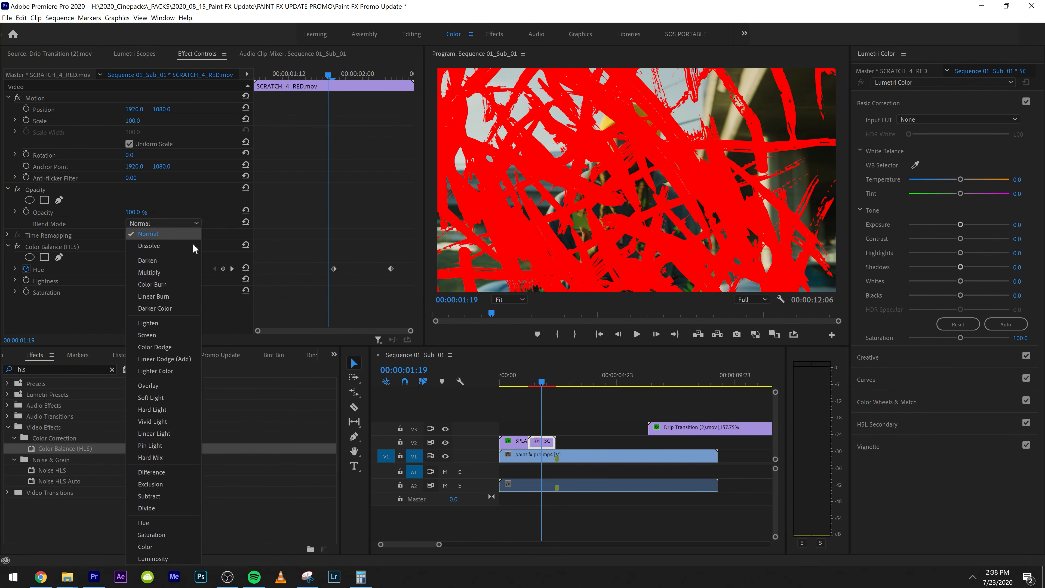
{"action": "left_click", "coordinate": [166, 472]}
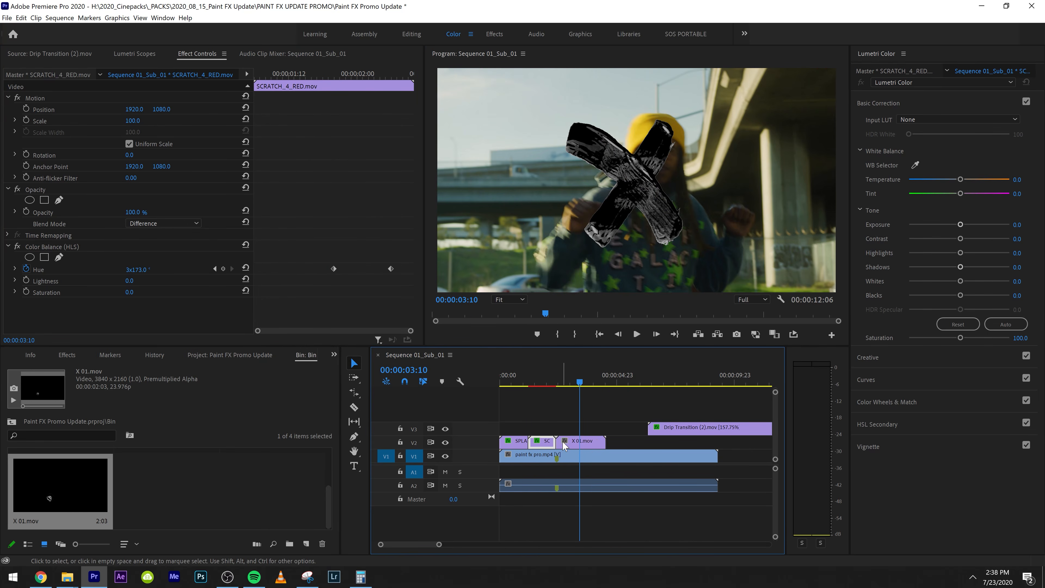
Place X 01.mov directly after the scratch clip on V2 and preview it over the footage
{"action": "left_click", "coordinate": [563, 441]}
{"action": "key", "text": "space"}
{"action": "key", "text": "space"}
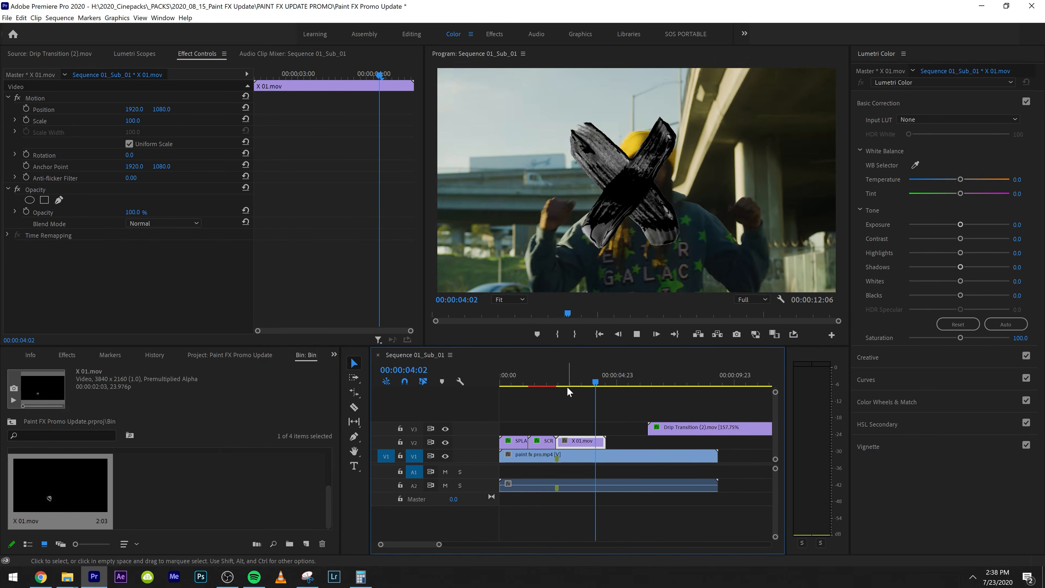
{"action": "left_click", "coordinate": [565, 383]}
{"action": "key", "text": "space"}
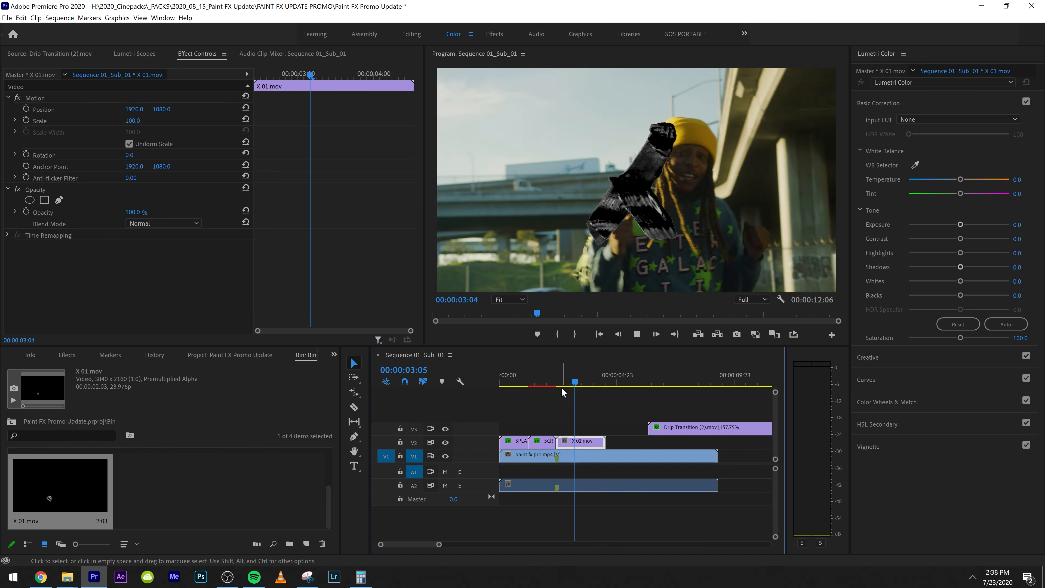
{"action": "key", "text": "space"}
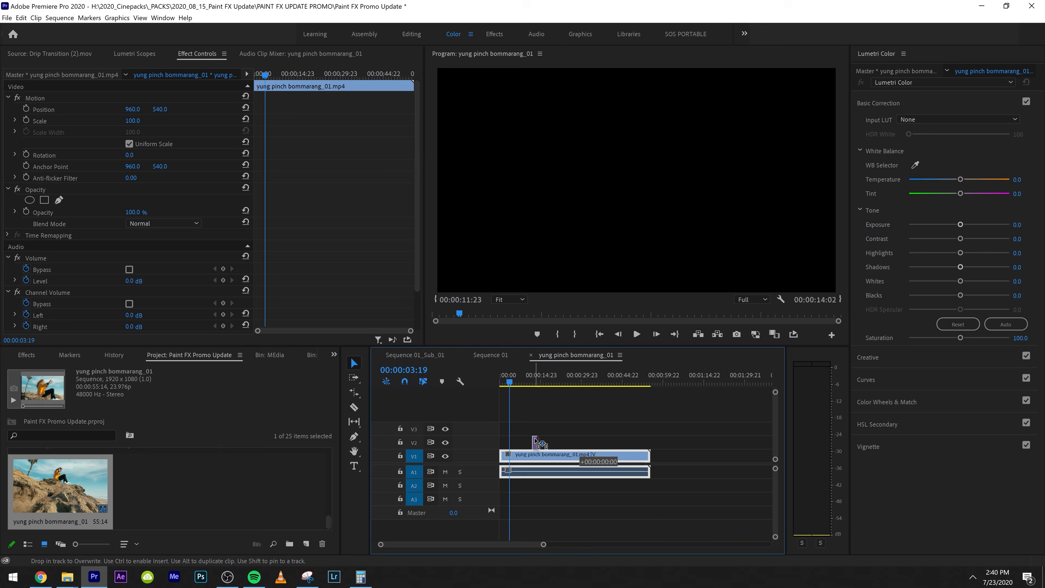
Scale down the X 01.mov clip on V2 in the yung pinch bommarang_01 sequence and position it on the cliff face below the palm tree
{"action": "key", "text": "space"}
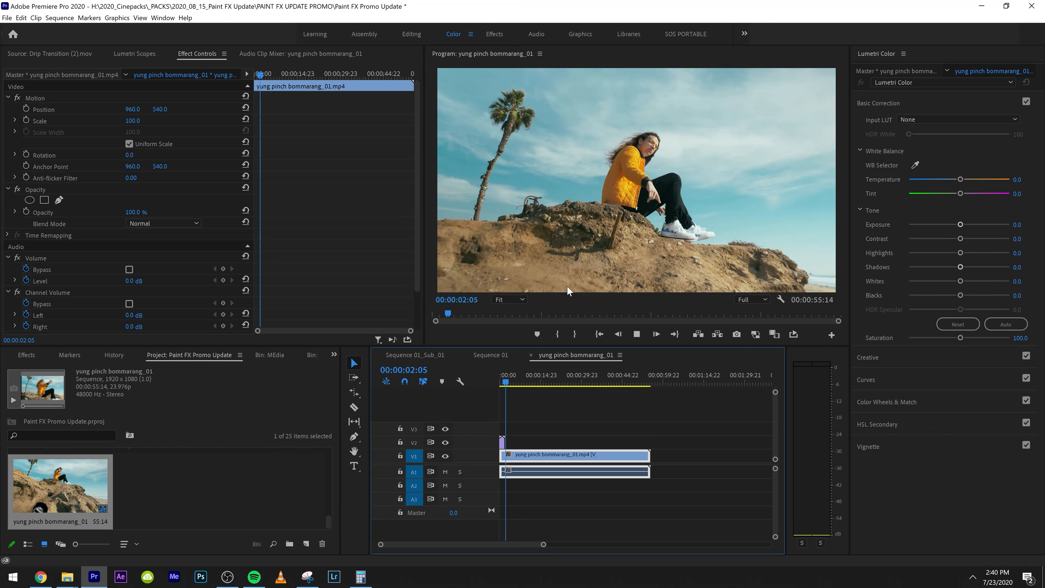
{"action": "key", "text": "space"}
{"action": "left_click", "coordinate": [579, 498]}
{"action": "key", "text": "equal"}
{"action": "key", "text": "equal"}
{"action": "key", "text": "equal"}
{"action": "left_click", "coordinate": [525, 443]}
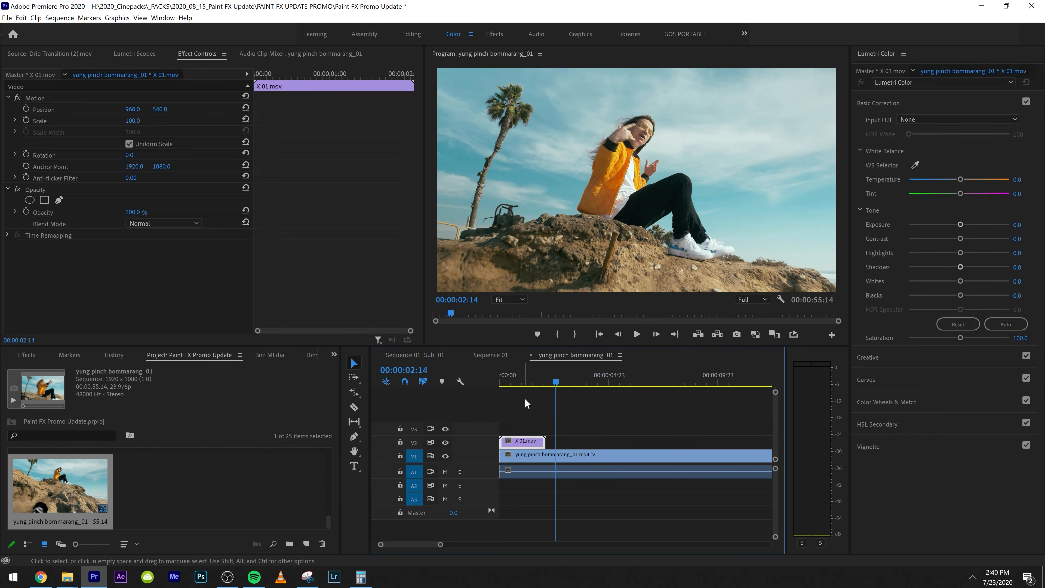
{"action": "left_click", "coordinate": [525, 380]}
{"action": "left_click_drag", "start_coordinate": [133, 120], "coordinate": [88, 102]}
{"action": "left_click", "coordinate": [87, 102]}
{"action": "left_click_drag", "start_coordinate": [633, 181], "coordinate": [531, 219]}
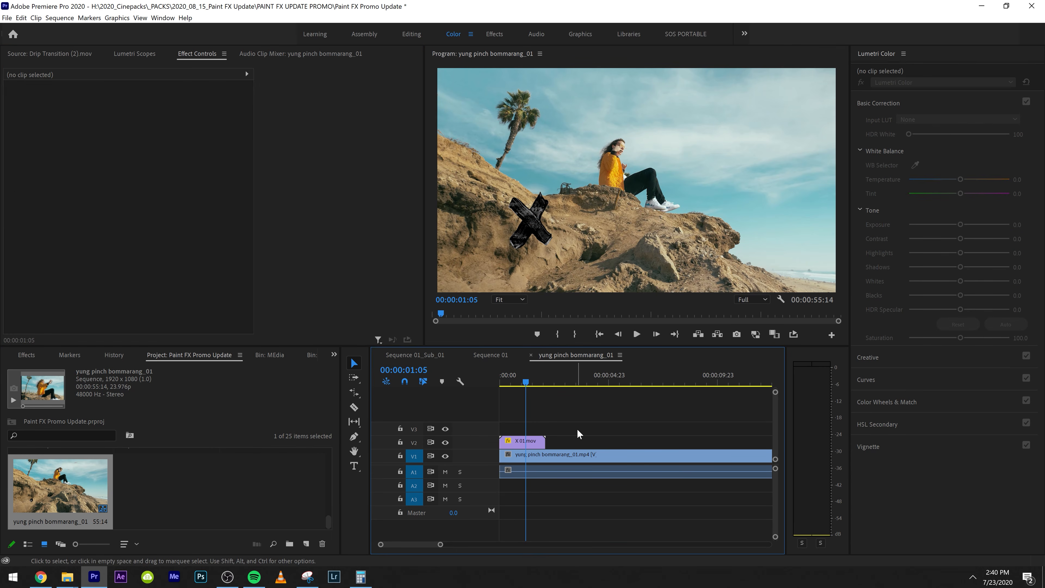
Preview the repositioned X animation from the start of the sequence
{"action": "left_click_drag", "start_coordinate": [523, 372], "coordinate": [468, 388]}
{"action": "key", "text": "space"}
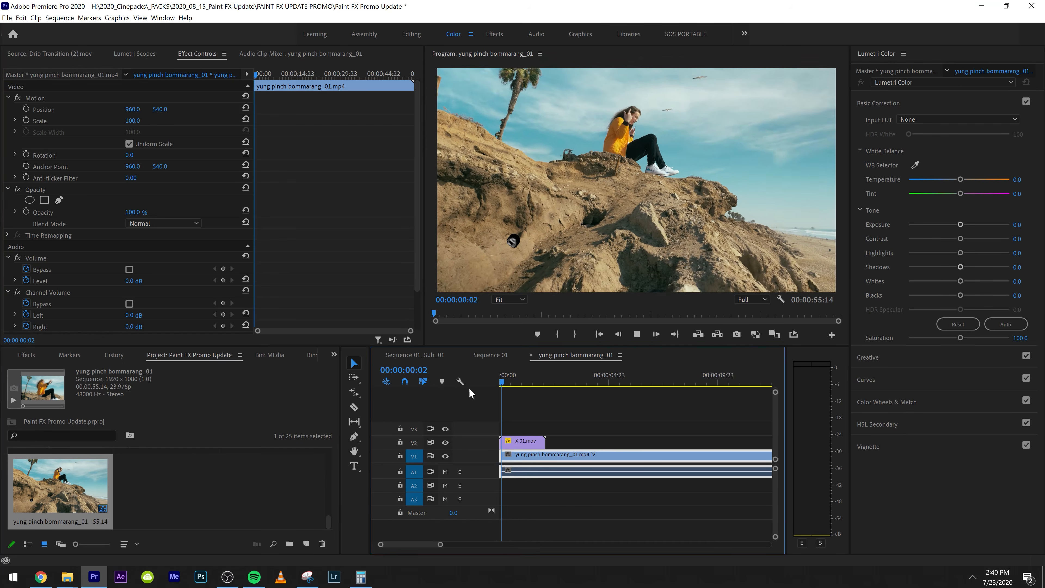
{"action": "key", "text": "space"}
Trim about 12 frames off the start of the V1 footage, move it back to the sequence start and preview it
{"action": "left_click_drag", "start_coordinate": [506, 458], "coordinate": [518, 458]}
{"action": "left_click_drag", "start_coordinate": [534, 457], "coordinate": [522, 458]}
{"action": "left_click", "coordinate": [514, 379]}
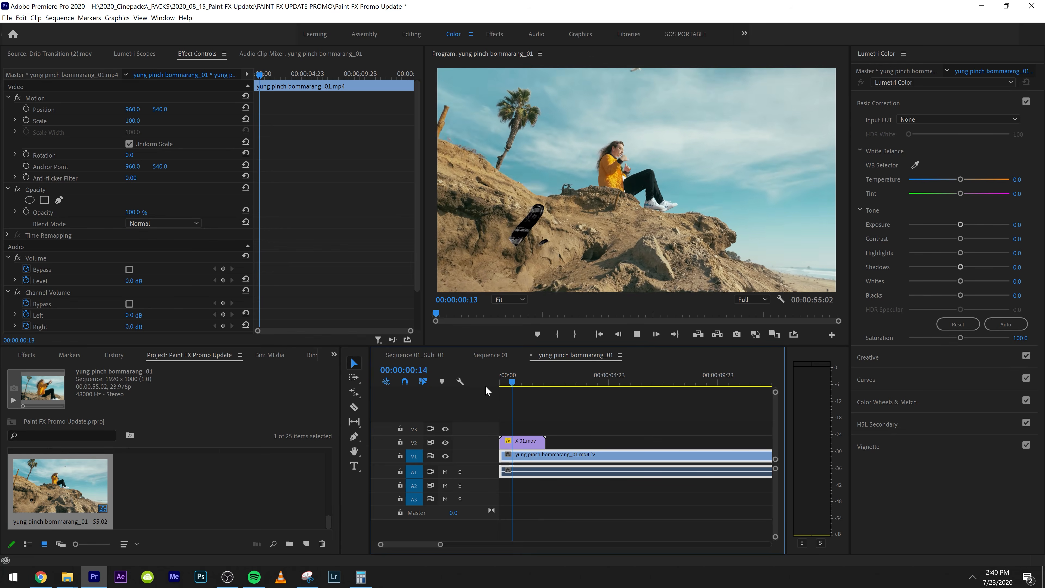
{"action": "key", "text": "space"}
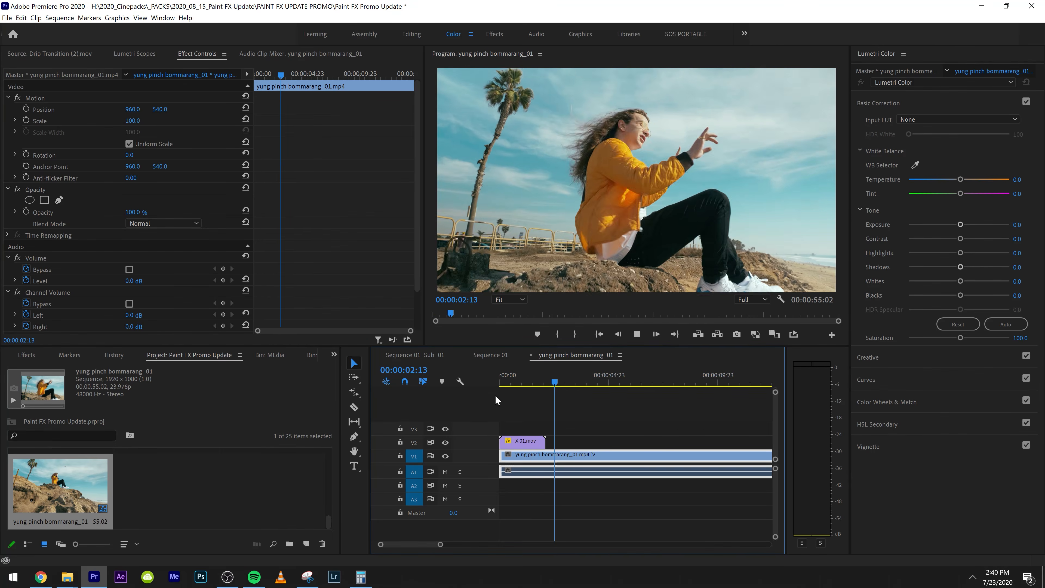
Send the footage and X clips to a linked After Effects composition and run the 3D Camera Tracker on the yung pinch bommarang_01.mp4 layer
{"action": "right_click", "coordinate": [522, 453]}
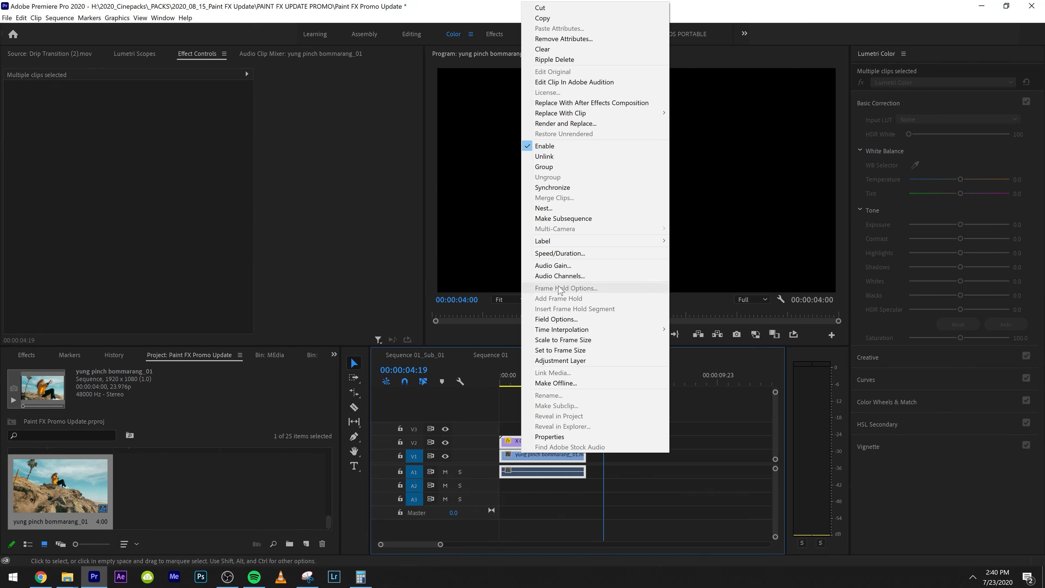
{"action": "left_click", "coordinate": [594, 103]}
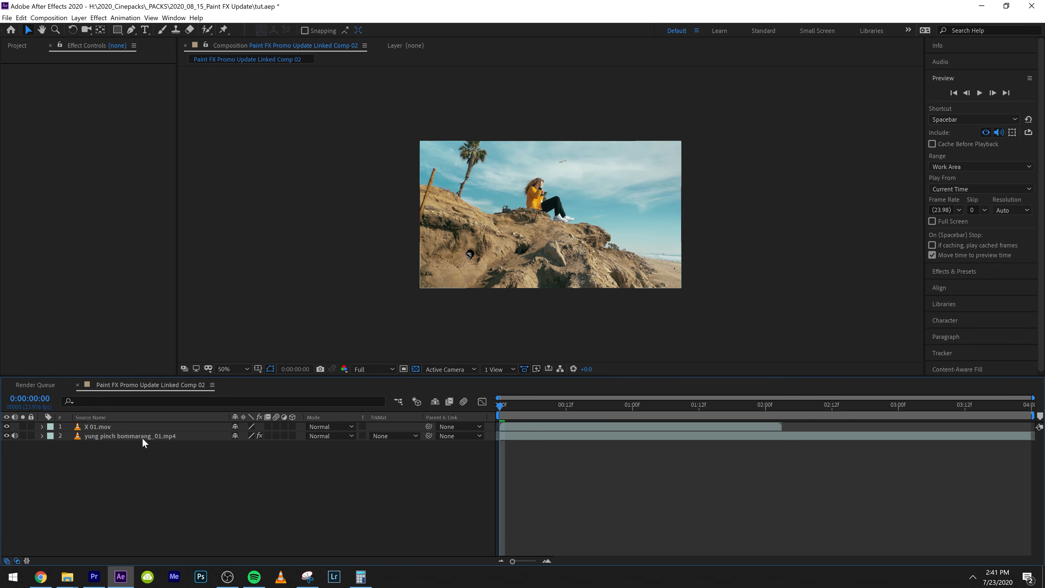
{"action": "left_click", "coordinate": [143, 437]}
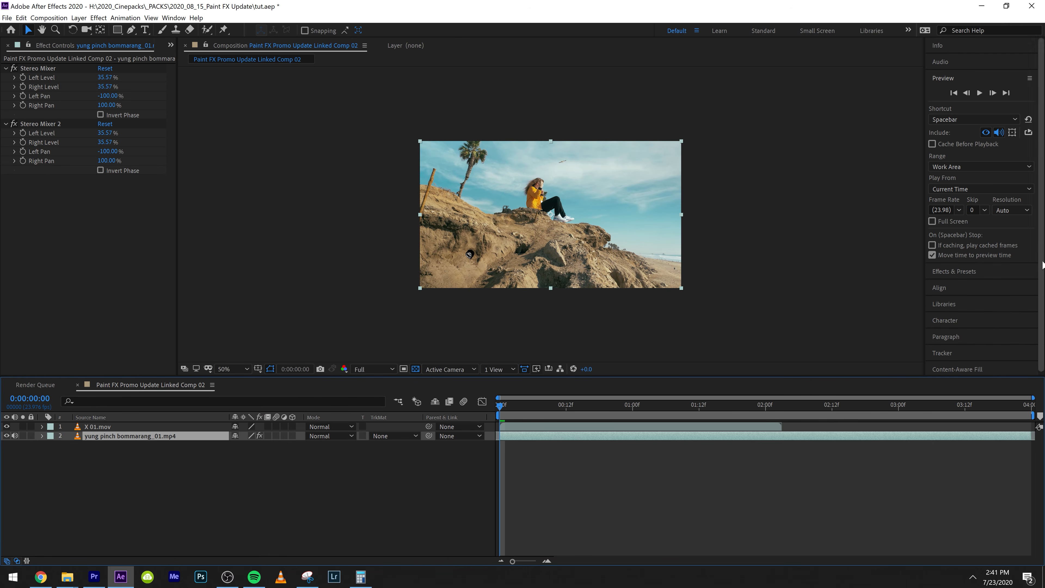
{"action": "left_click", "coordinate": [990, 349]}
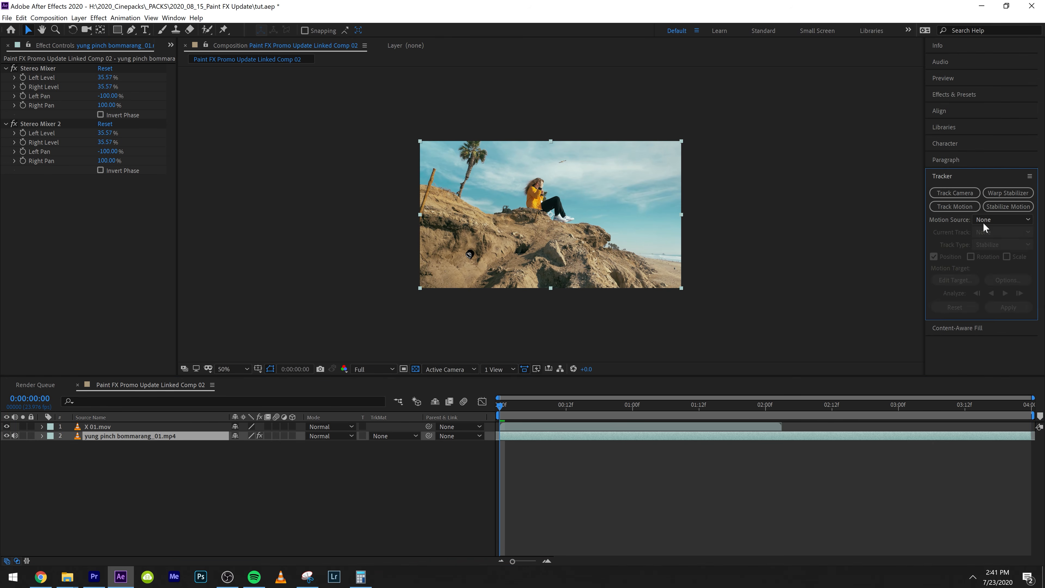
{"action": "left_click", "coordinate": [967, 191]}
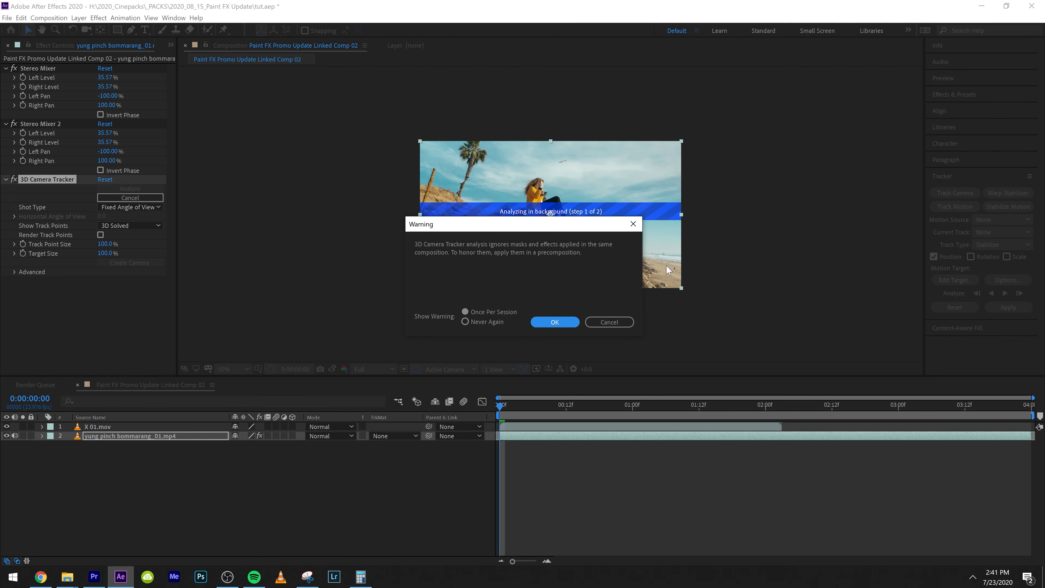
{"action": "left_click", "coordinate": [557, 320]}
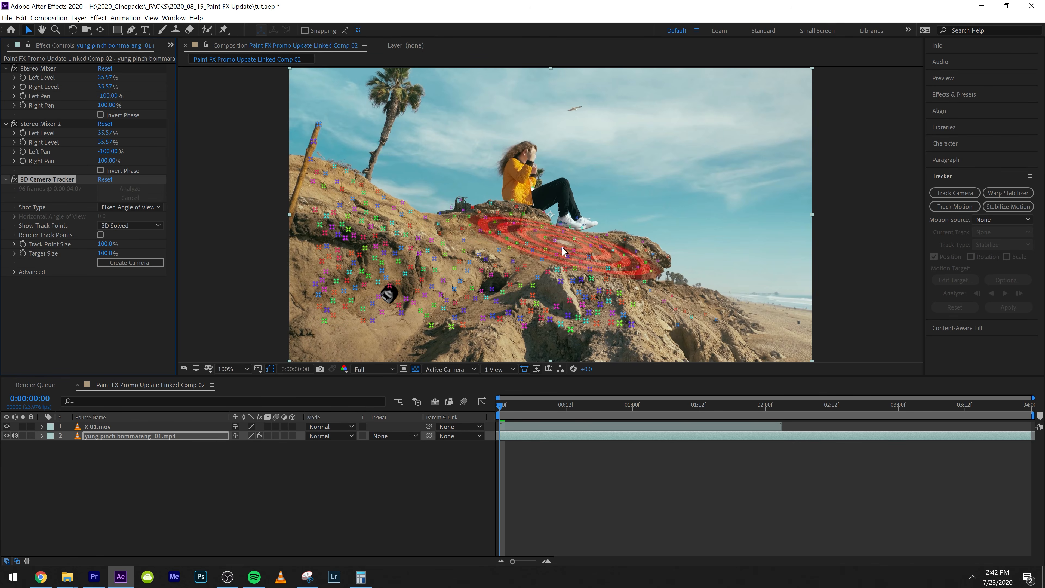
Select the track points on the rock beneath the seated figure and create a null and camera from them
{"action": "left_click_drag", "start_coordinate": [503, 413], "coordinate": [498, 437]}
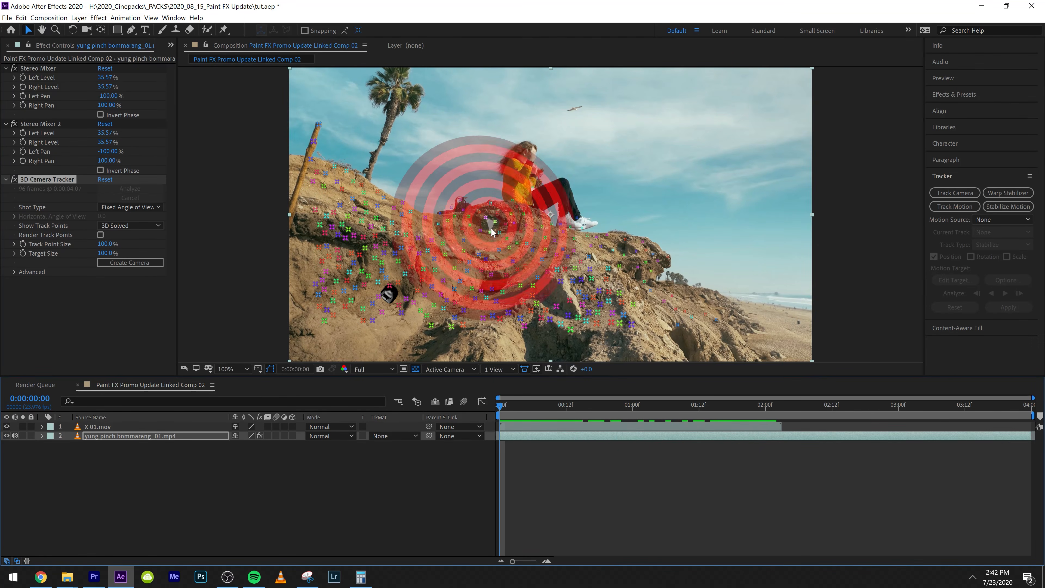
{"action": "left_click_drag", "start_coordinate": [498, 237], "coordinate": [524, 216]}
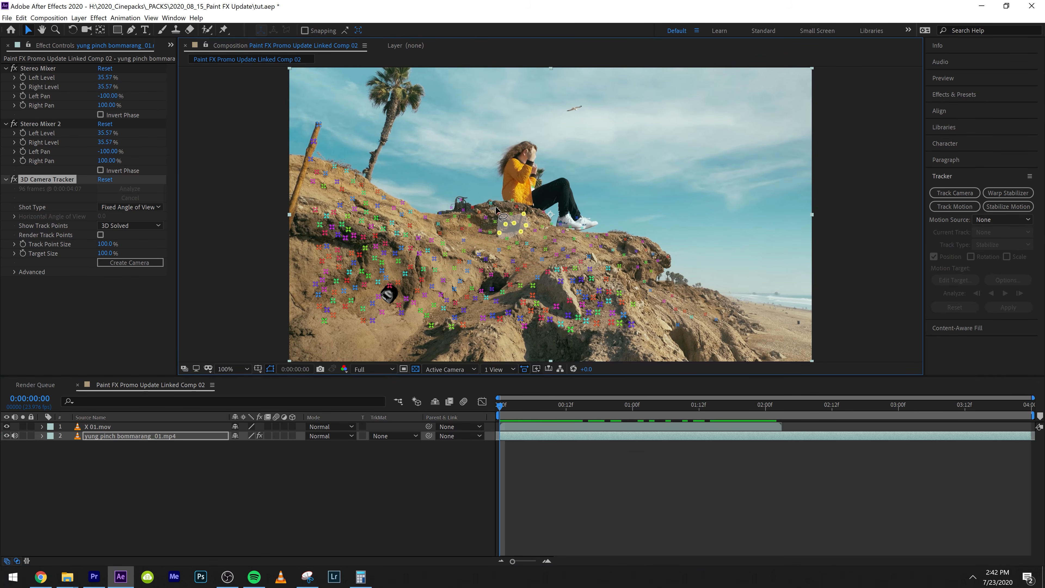
{"action": "right_click", "coordinate": [509, 241]}
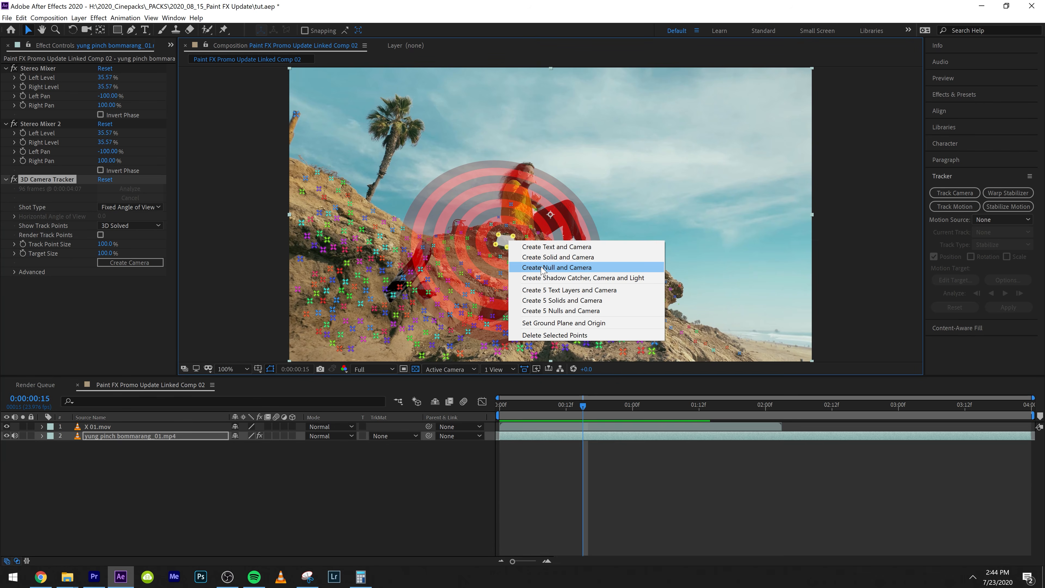
{"action": "left_click", "coordinate": [542, 268]}
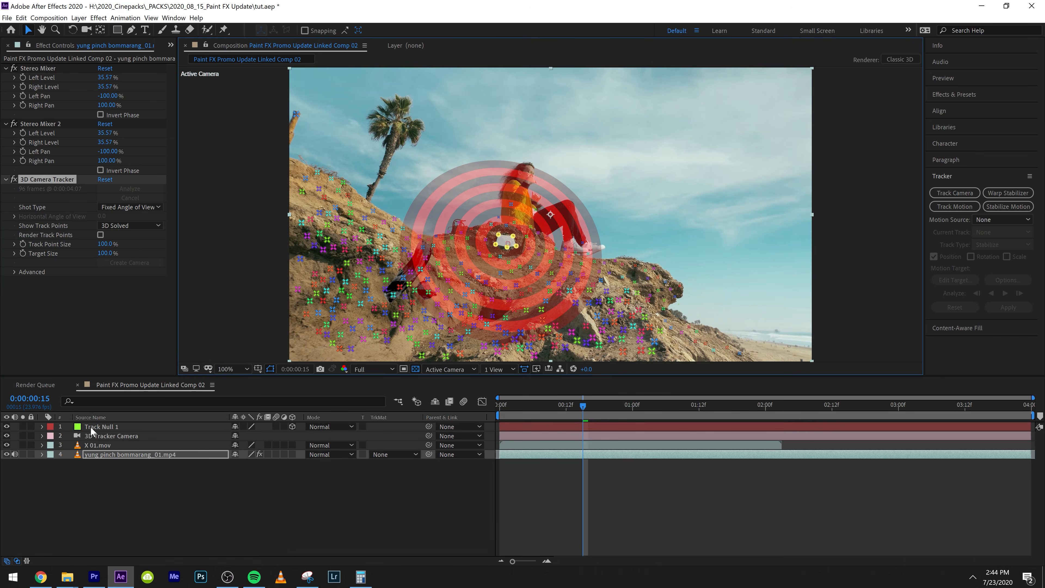
Duplicate the X 01.mov layer from 0:00:00:21 into three extra copies and stagger them end to end through the composition's end
{"action": "left_click", "coordinate": [510, 407]}
{"action": "left_click_drag", "start_coordinate": [510, 407], "coordinate": [617, 401]}
{"action": "left_click", "coordinate": [610, 427]}
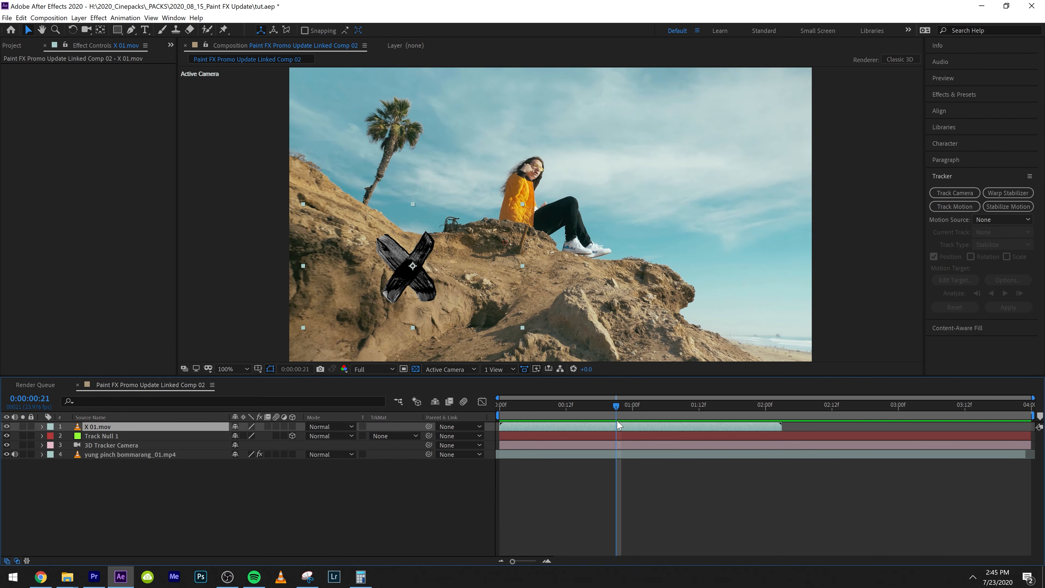
{"action": "key", "text": "ctrl+d"}
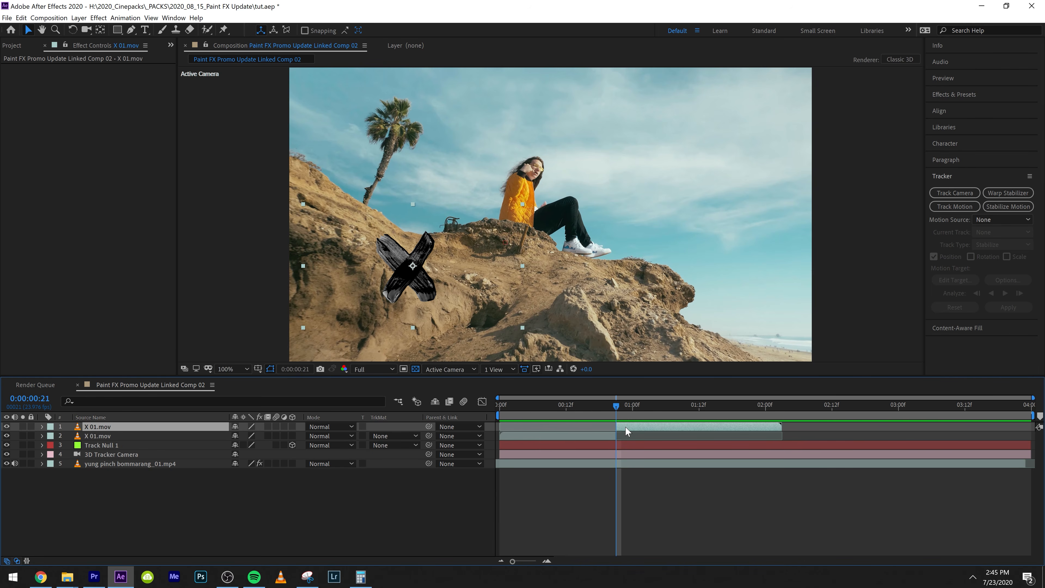
{"action": "key", "text": "ctrl+d"}
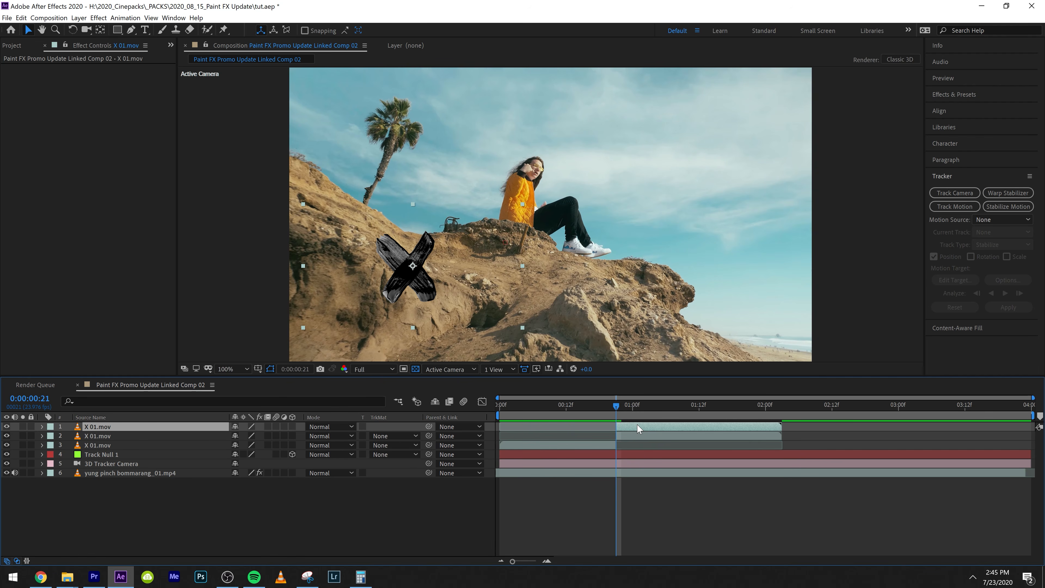
{"action": "left_click_drag", "start_coordinate": [644, 427], "coordinate": [971, 428]}
{"action": "key", "text": "ctrl+d"}
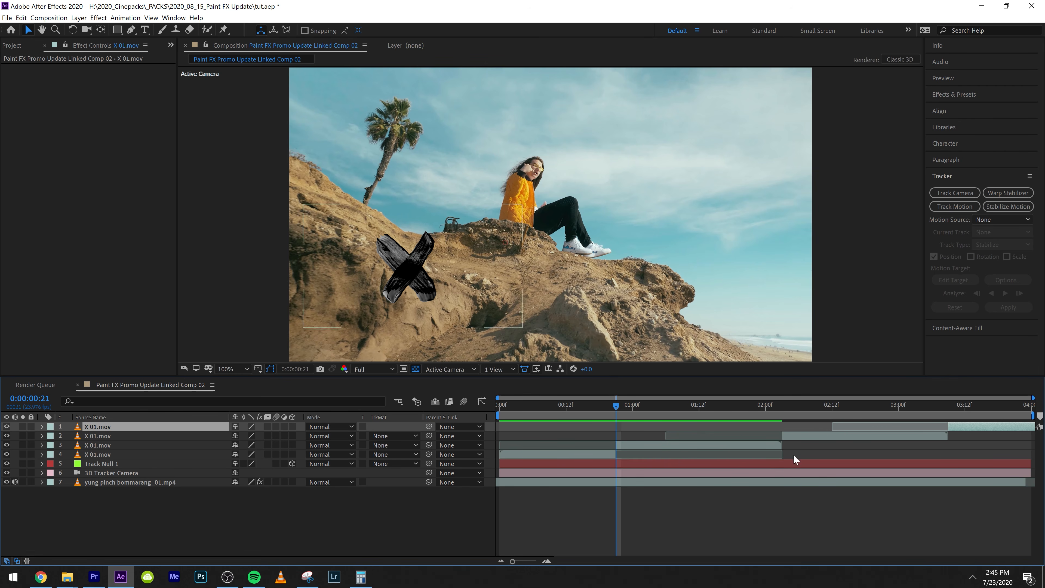
Pre-compose the four X 01.mov layers into a new composition named x1
{"action": "left_click", "coordinate": [109, 452], "text": "shift"}
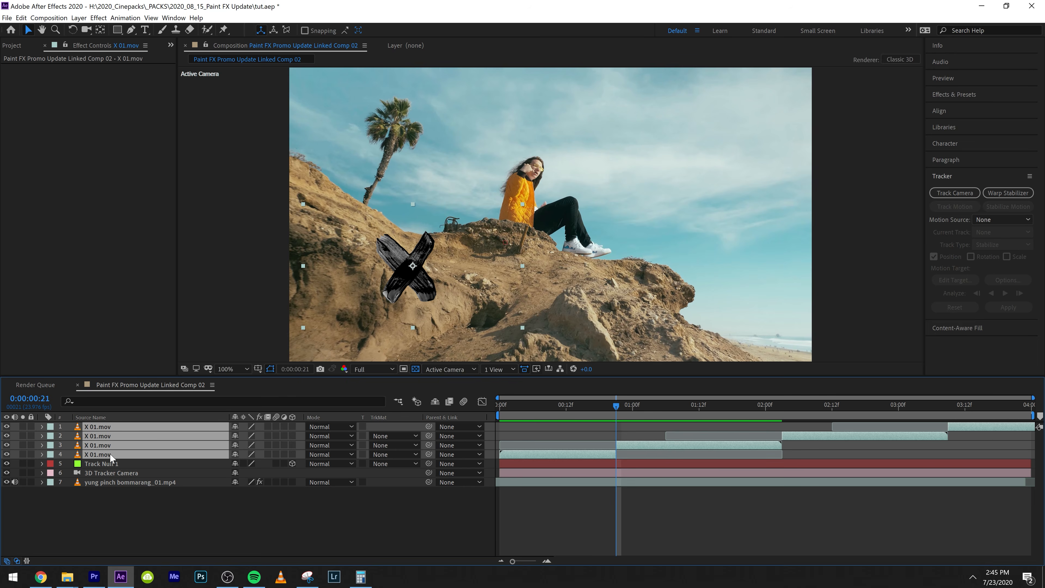
{"action": "key", "text": "ctrl+shift+c"}
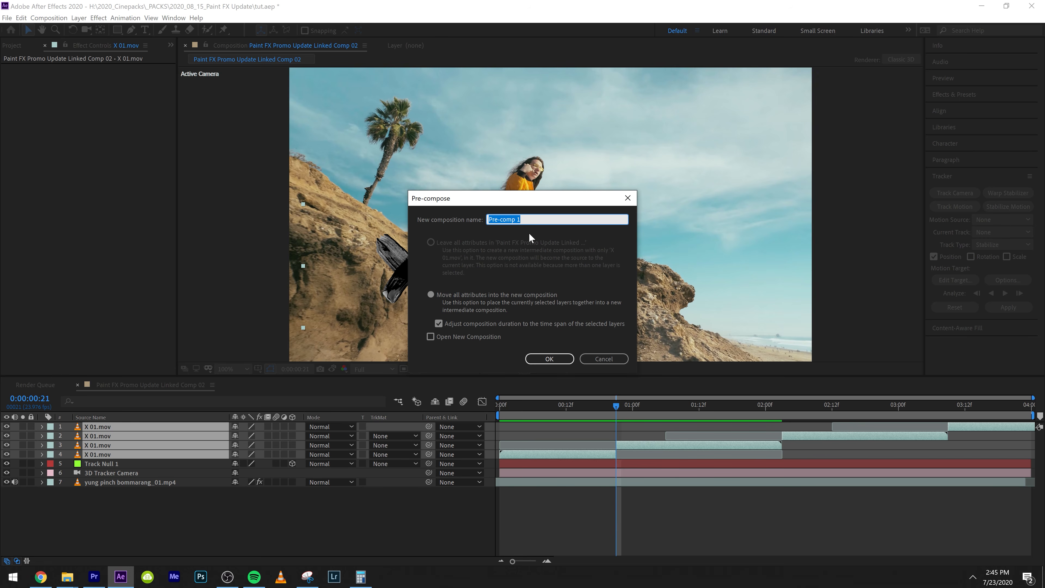
{"action": "type", "text": "xx"}
{"action": "left_click", "coordinate": [538, 357]}
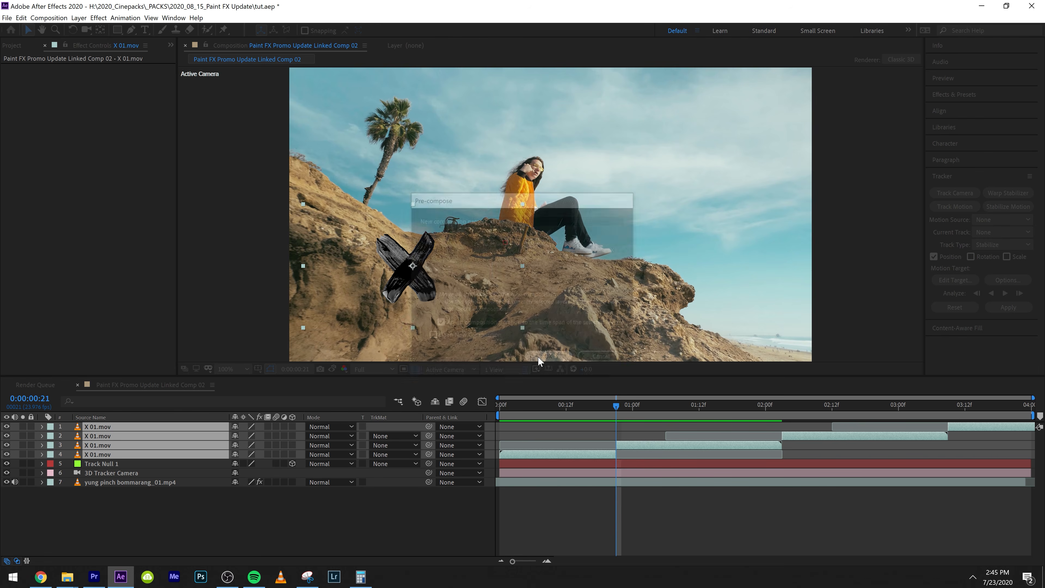
{"action": "left_click", "coordinate": [295, 509]}
Return to the composition start, make the x1 layer 3D and parent Track Null 1 to x1
{"action": "left_click_drag", "start_coordinate": [510, 405], "coordinate": [468, 420]}
{"action": "key", "text": "space"}
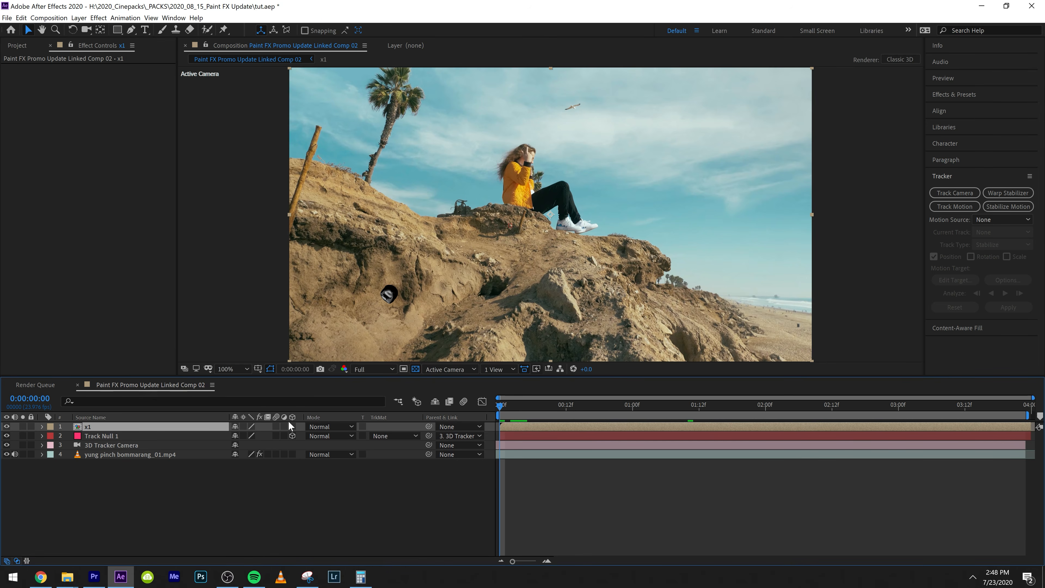
{"action": "left_click", "coordinate": [292, 424]}
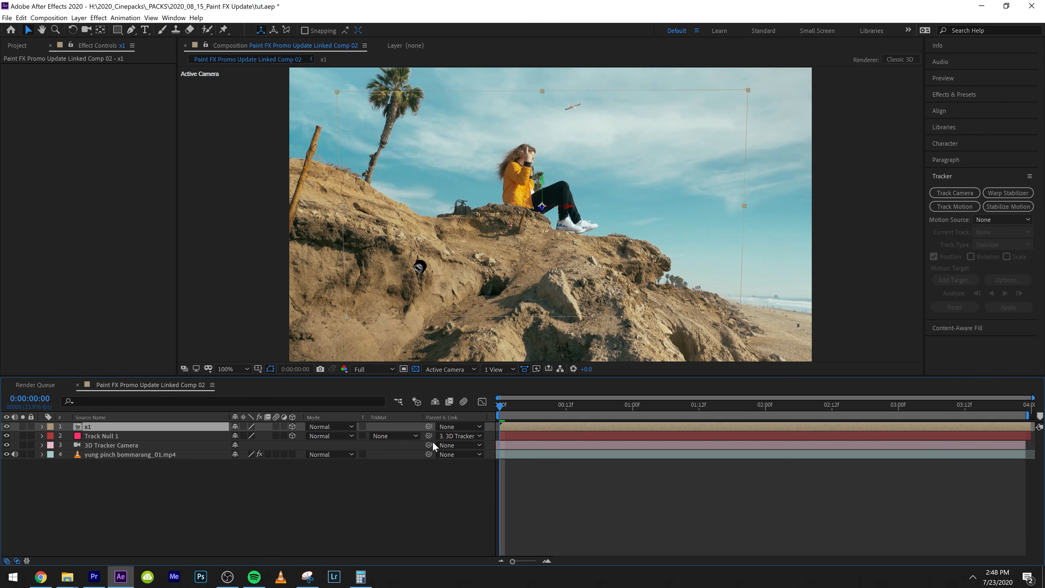
{"action": "left_click_drag", "start_coordinate": [426, 439], "coordinate": [369, 428]}
Shorten the work area to end at 0:00:02:00 and preview the tracked X within it
{"action": "key", "text": "space"}
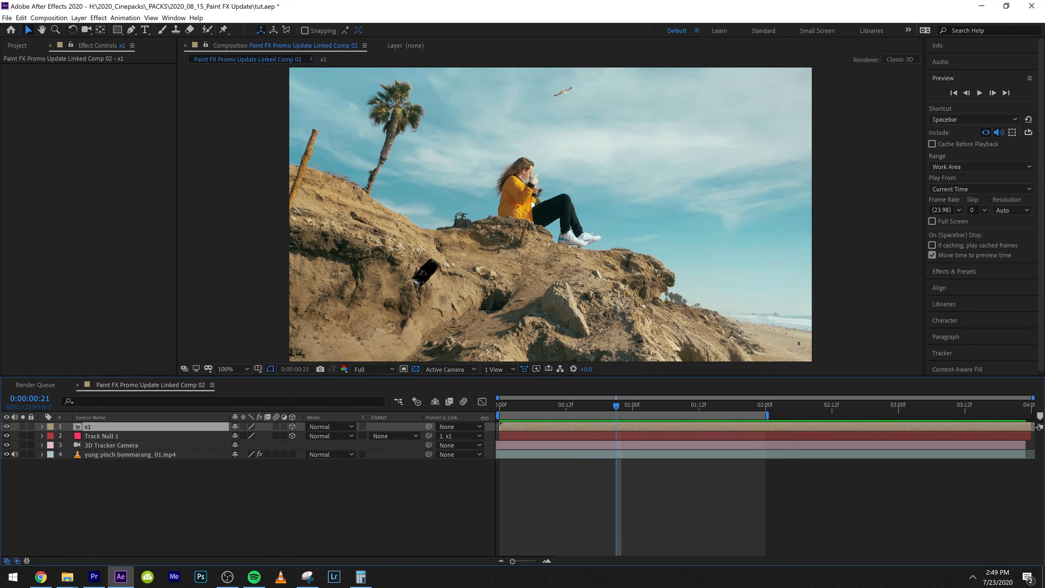
{"action": "left_click_drag", "start_coordinate": [484, 418], "coordinate": [462, 415]}
{"action": "key", "text": "space"}
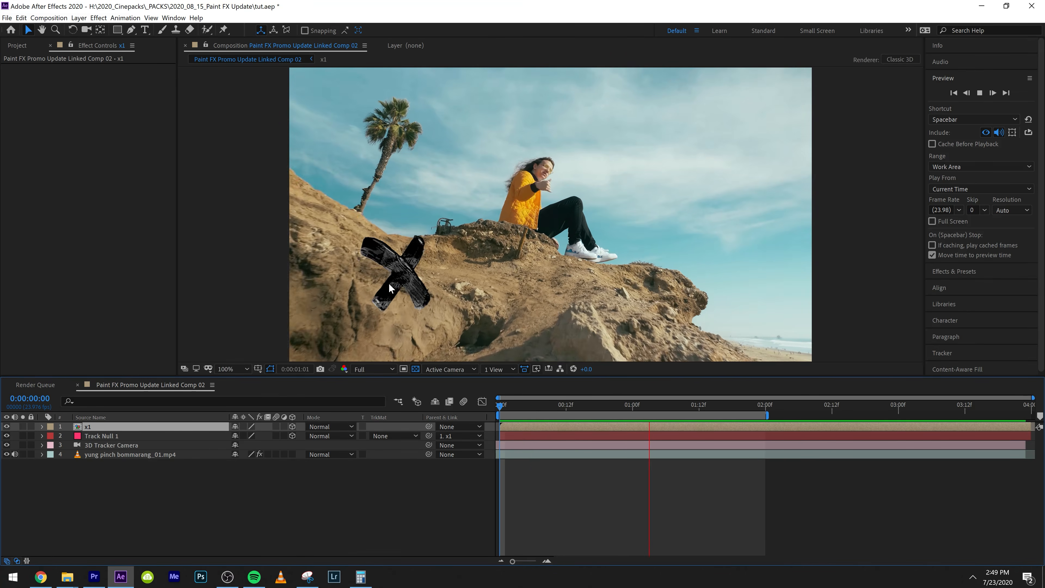
Duplicate the x1 layer, move the copy into the sky beside the seated figure, set its Y Rotation to -4° and preview it
{"action": "left_click", "coordinate": [110, 430]}
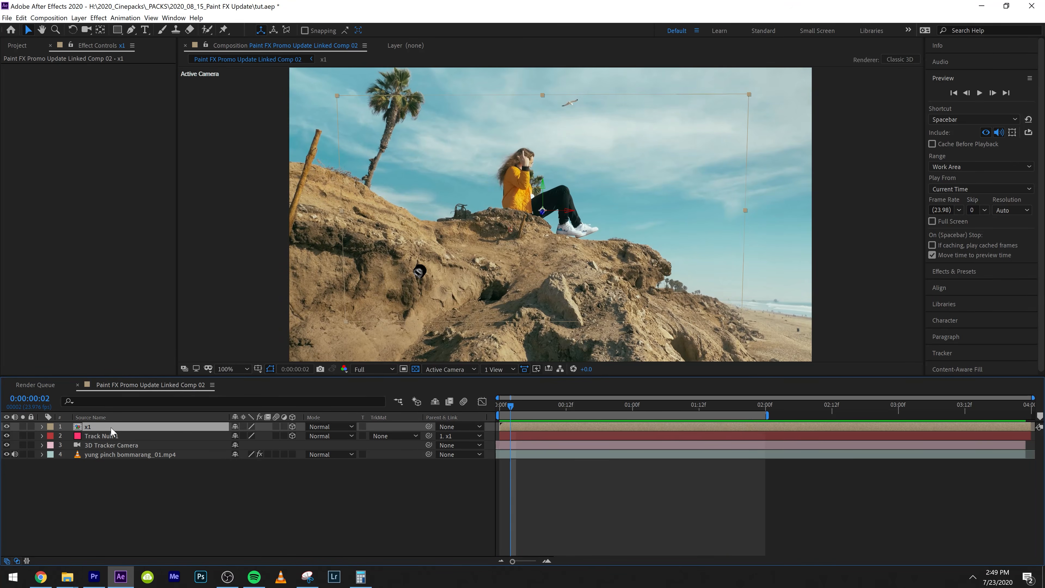
{"action": "key", "text": "ctrl+d"}
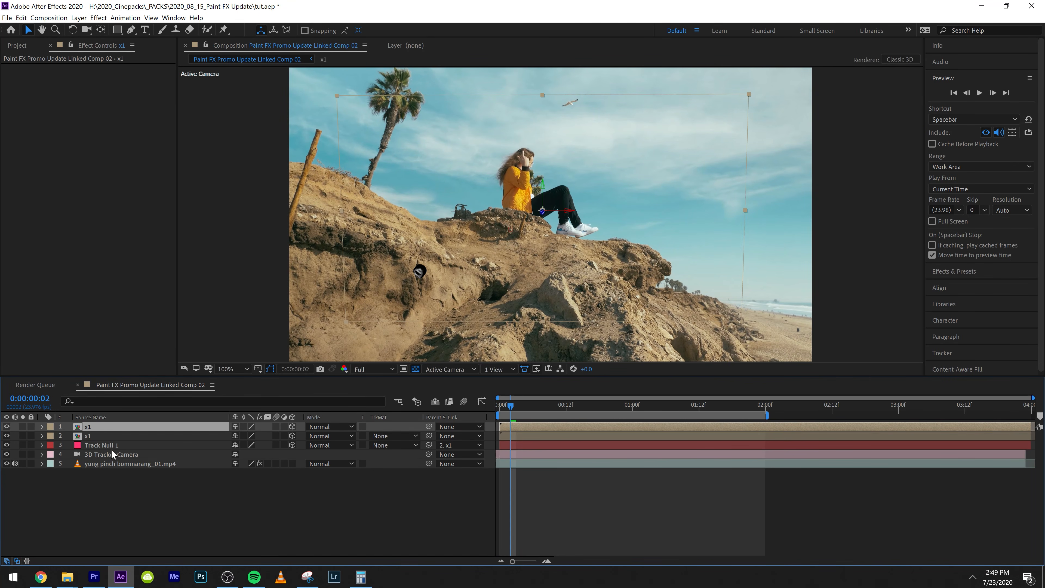
{"action": "mouse_move", "coordinate": [416, 272]}
{"action": "left_mouse_down"}
{"action": "mouse_move", "coordinate": [658, 191]}
{"action": "mouse_move", "coordinate": [618, 247]}
{"action": "left_mouse_up"}
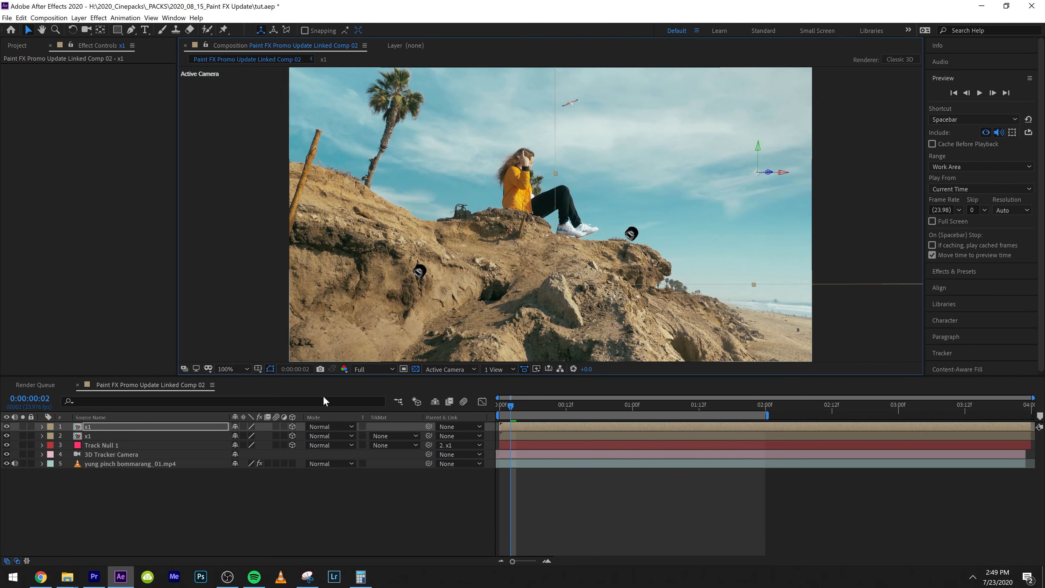
{"action": "key", "text": "s"}
{"action": "mouse_move", "coordinate": [253, 436]}
{"action": "left_mouse_down"}
{"action": "mouse_move", "coordinate": [276, 435]}
{"action": "mouse_move", "coordinate": [265, 435]}
{"action": "left_mouse_up"}
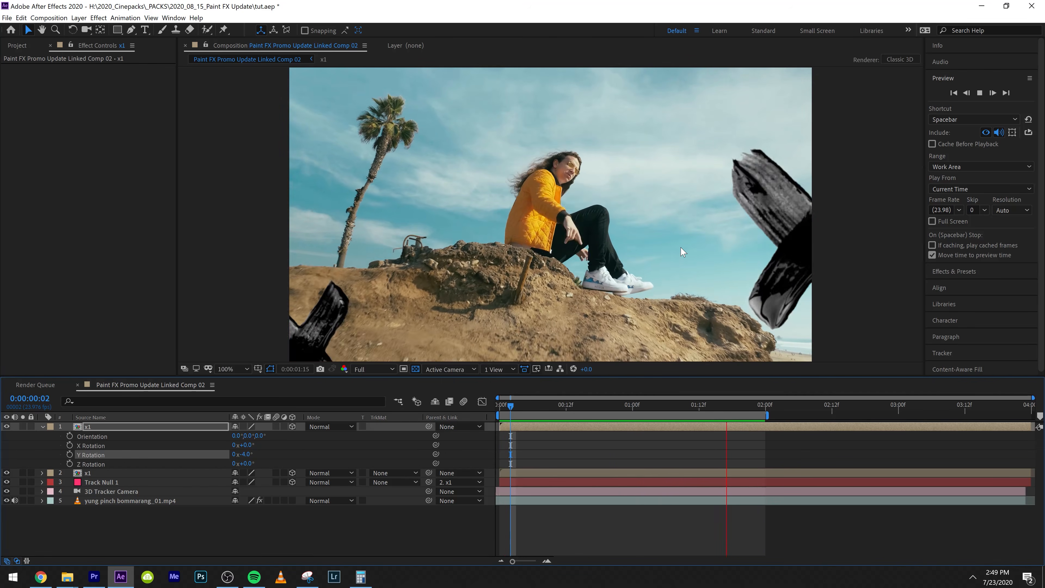
{"action": "key", "text": "space"}
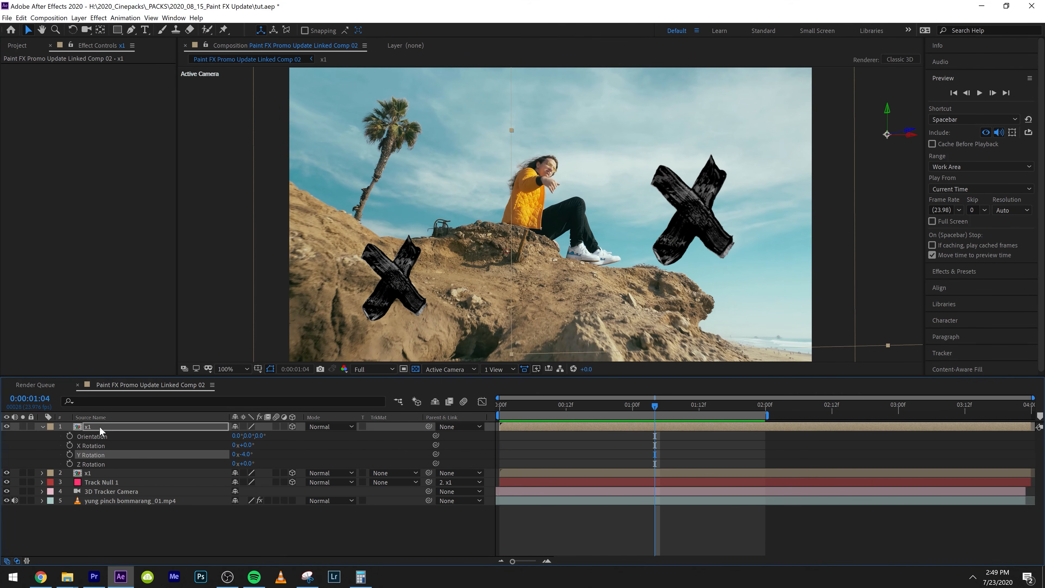
Apply the Tint effect to the duplicated x1 layer, map black to a dark red and preview from the composition start
{"action": "left_click", "coordinate": [101, 428]}
{"action": "key", "text": "ctrl+space"}
{"action": "type", "text": "tint"}
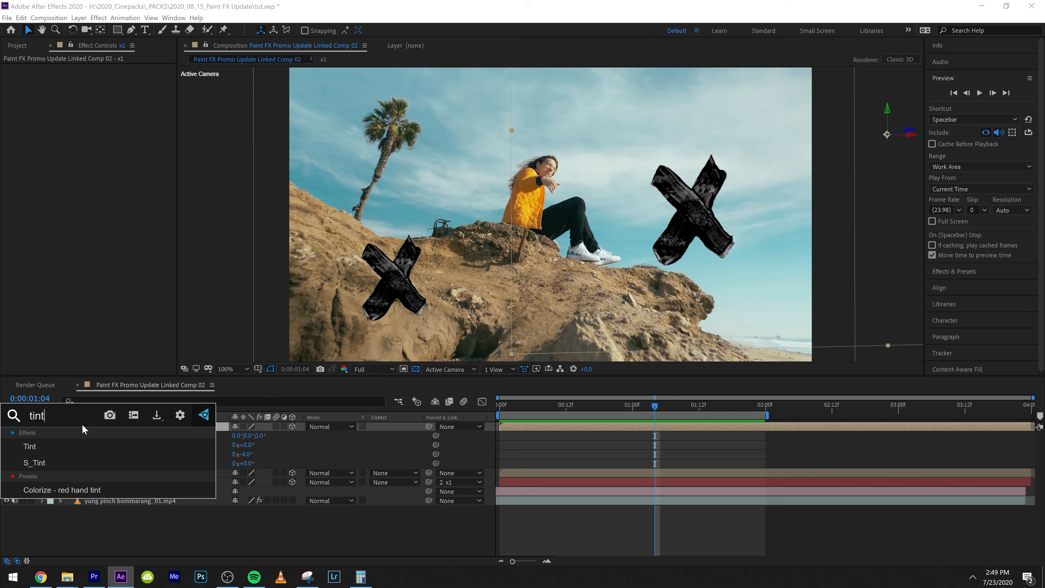
{"action": "key", "text": "Return"}
{"action": "left_click", "coordinate": [103, 77]}
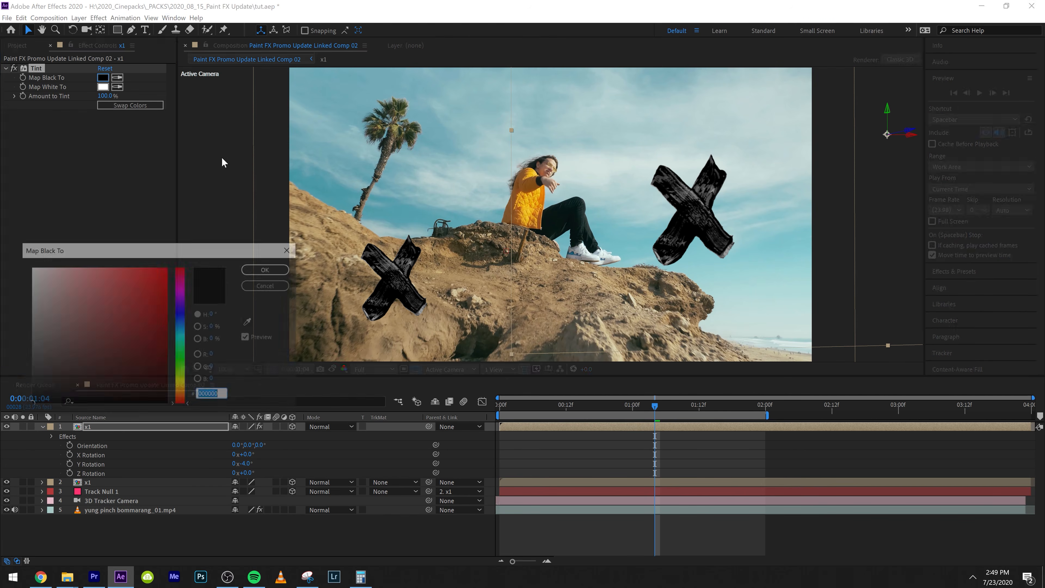
{"action": "left_click", "coordinate": [155, 329]}
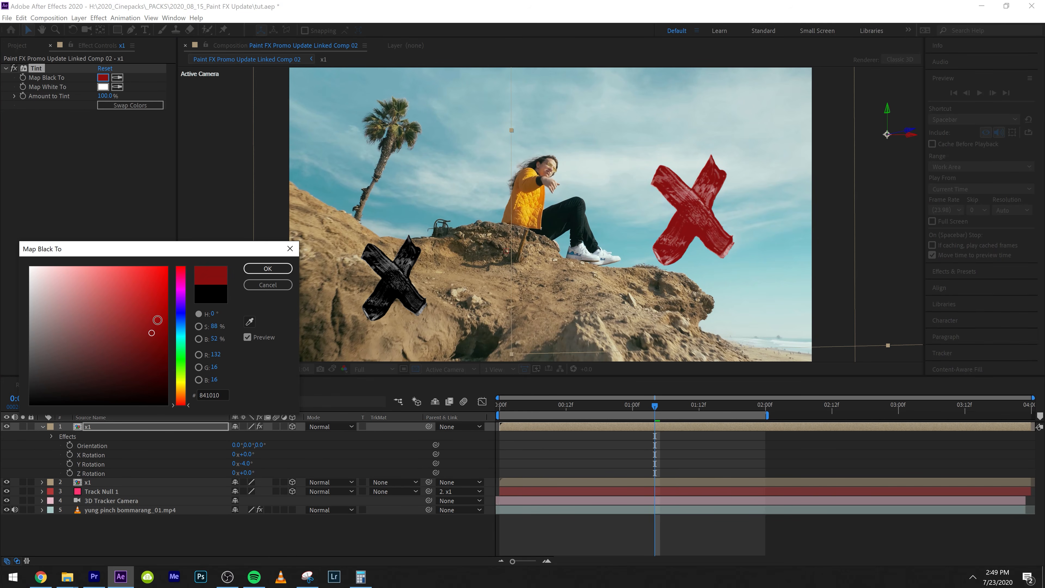
{"action": "left_click", "coordinate": [267, 269]}
{"action": "key", "text": "Home"}
{"action": "key", "text": "space"}
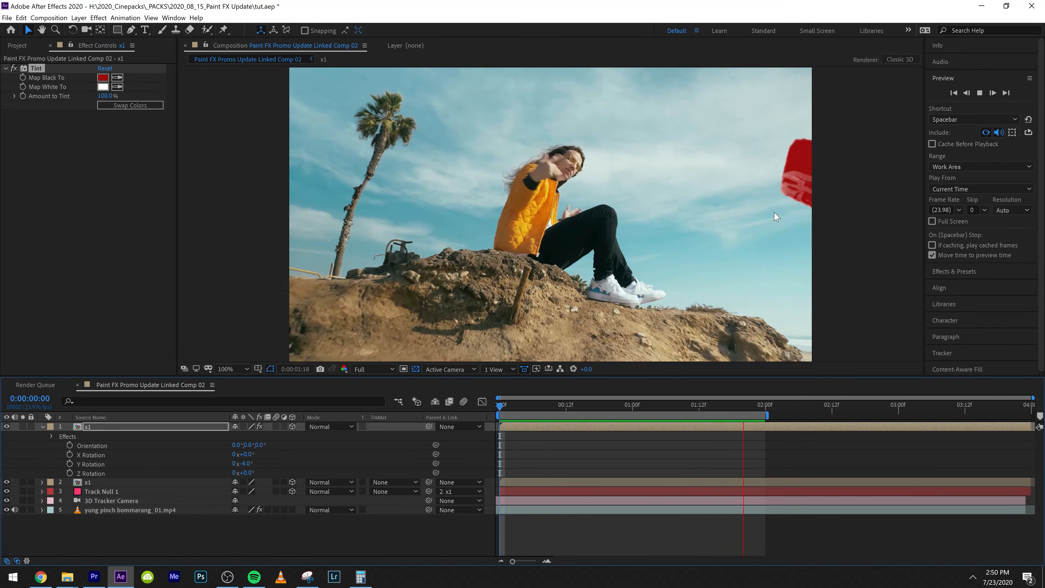
{"action": "key", "text": "space"}
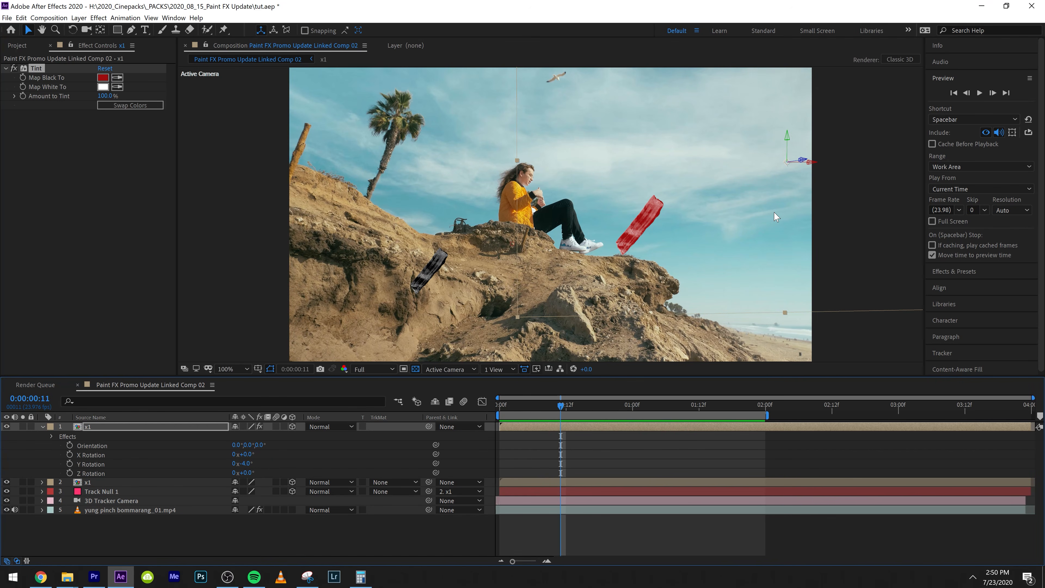